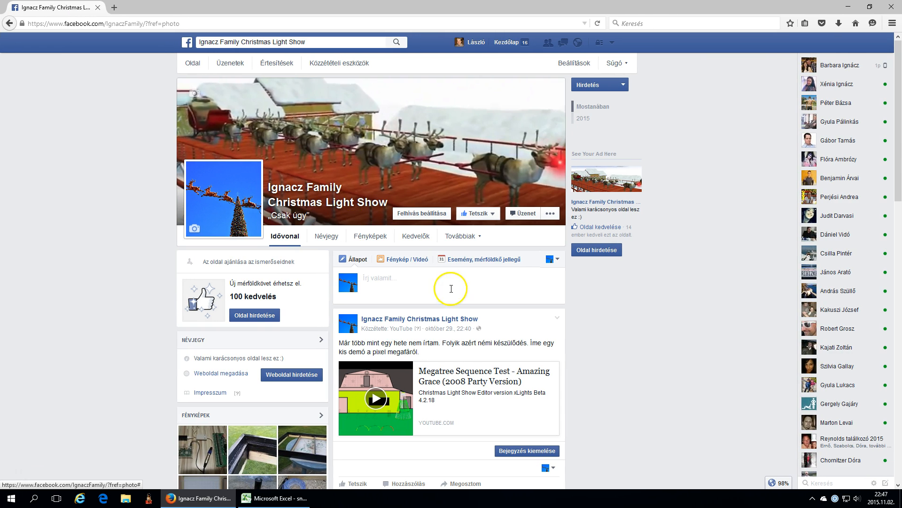
- Open the Betlehemi Csillag album from the page's photo albums and enlarge its first photo
{"action": "left_click", "coordinate": [373, 238]}
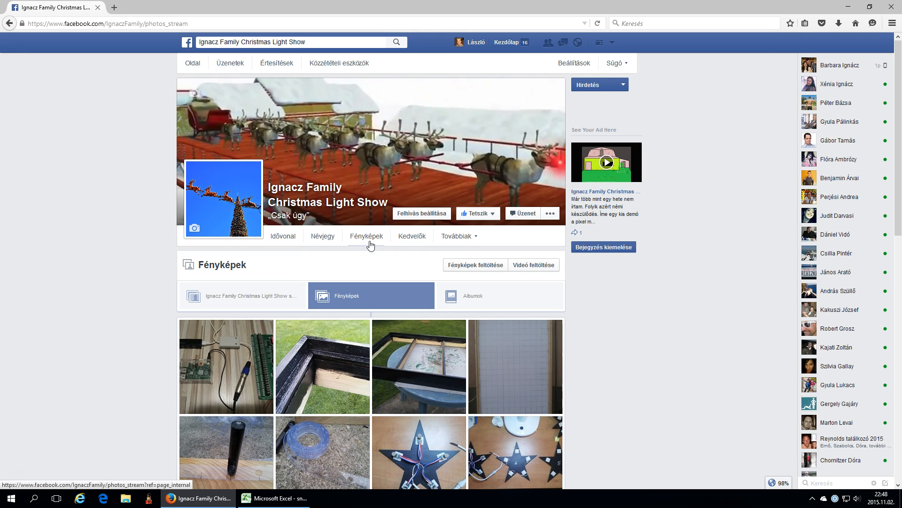
{"action": "left_click", "coordinate": [475, 295]}
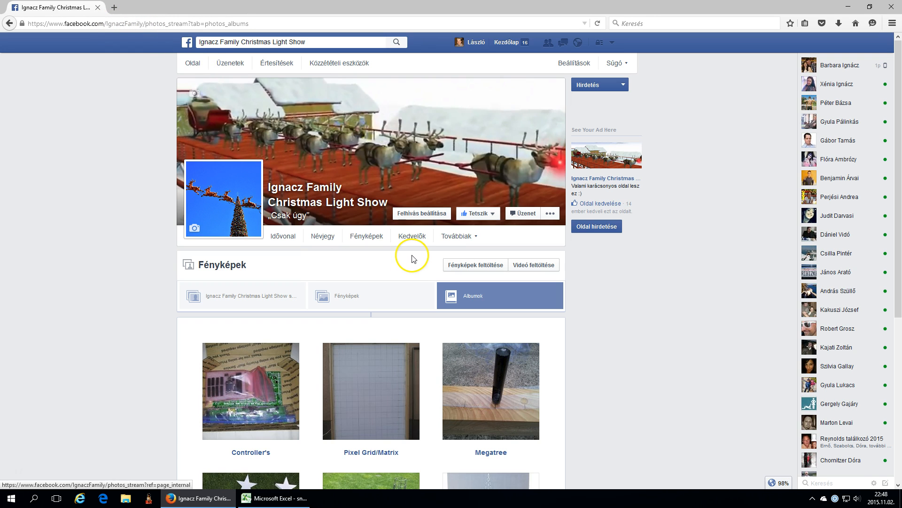
{"action": "scroll", "coordinate": [395, 296], "scroll_direction": "down", "scroll_amount": 5}
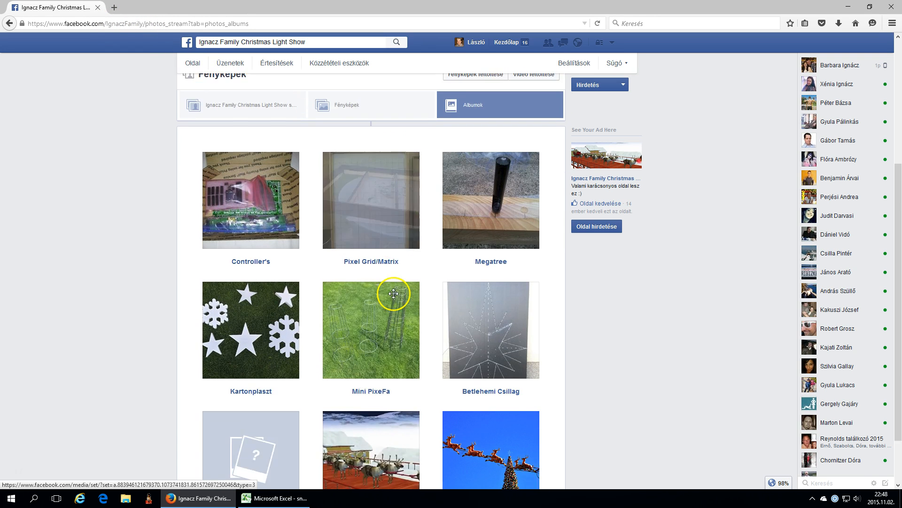
{"action": "left_click", "coordinate": [488, 256]}
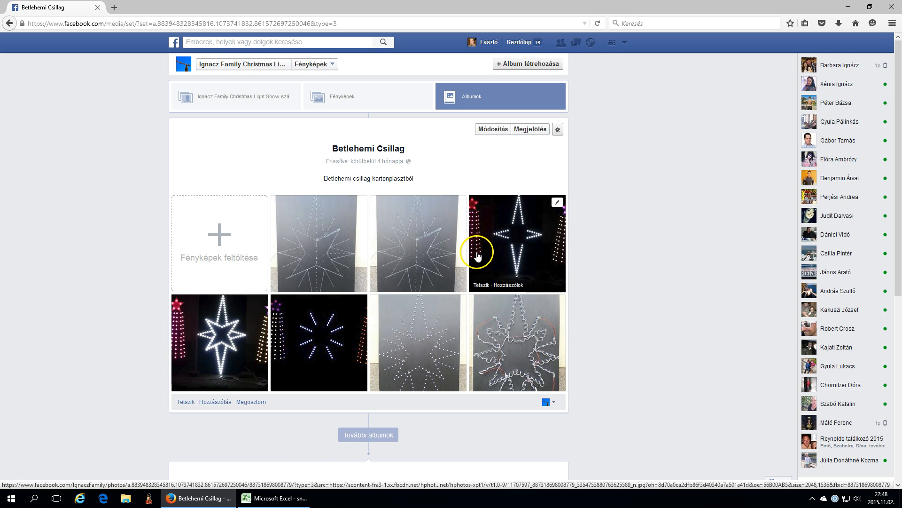
{"action": "left_click", "coordinate": [311, 245]}
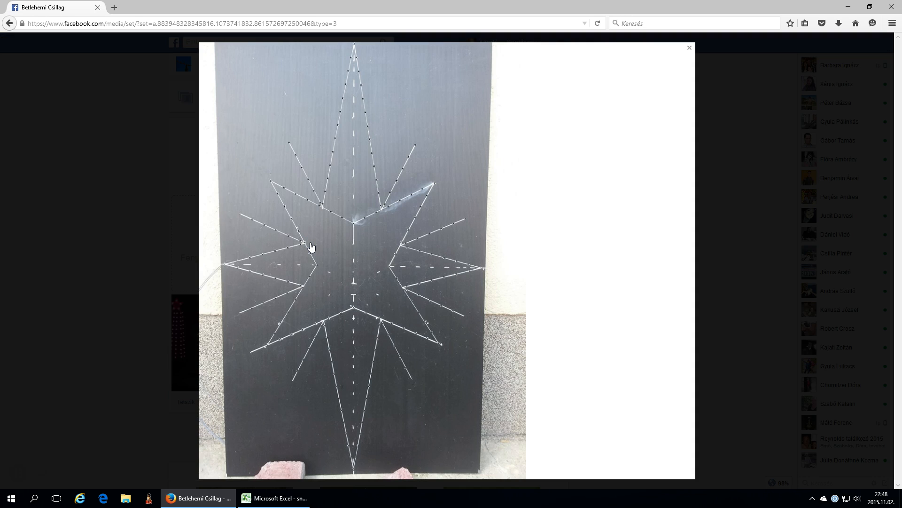
{"action": "left_click", "coordinate": [301, 248]}
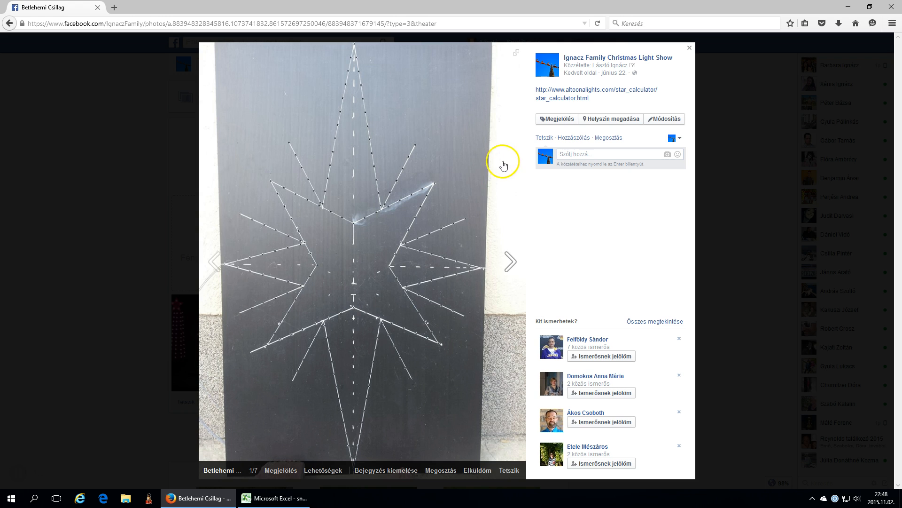
- Open the star calculator linked in the photo's description and look over its diagram and input form
{"action": "left_click", "coordinate": [575, 89]}
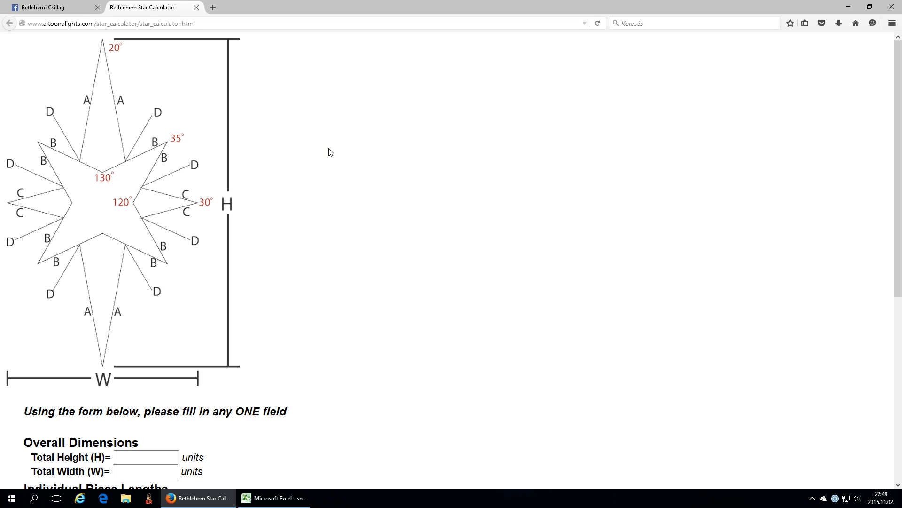
{"action": "scroll", "coordinate": [331, 152], "scroll_direction": "down", "scroll_amount": 5}
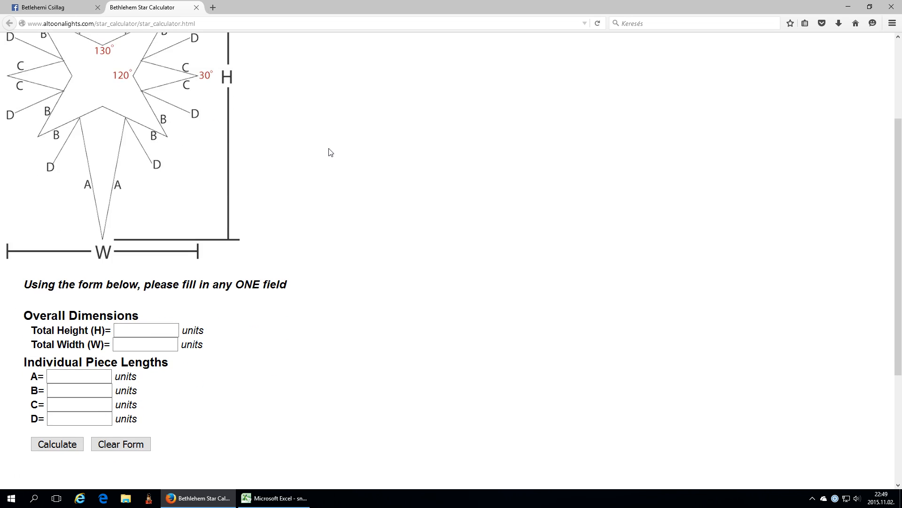
{"action": "scroll", "coordinate": [330, 152], "scroll_direction": "up", "scroll_amount": 5}
{"action": "scroll", "coordinate": [331, 152], "scroll_direction": "down", "scroll_amount": 10}
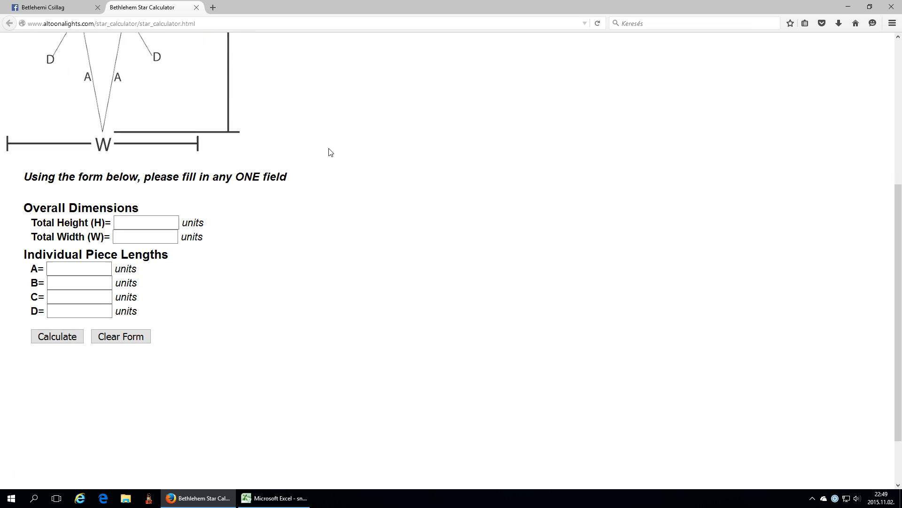
- Calculate the star's piece lengths from a total height of 105 and a total width of 65, and review them against the diagram
{"action": "left_click", "coordinate": [133, 202]}
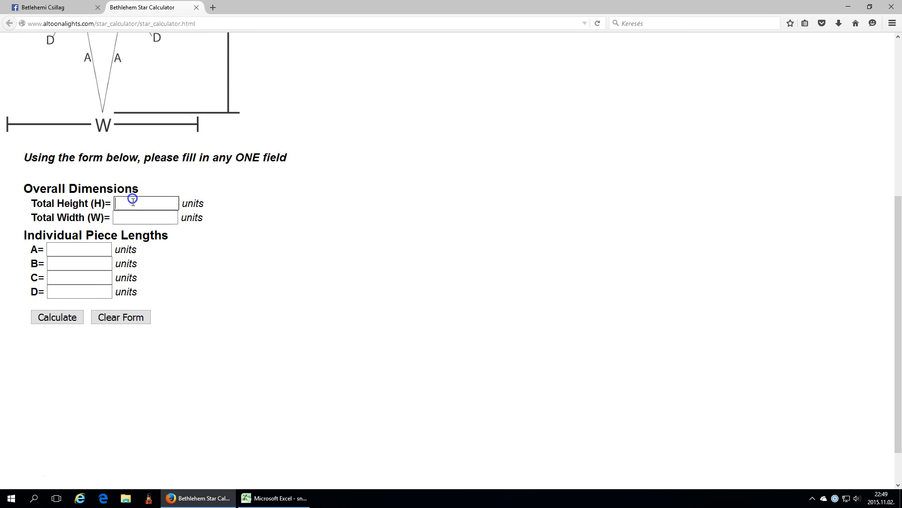
{"action": "left_click", "coordinate": [152, 216]}
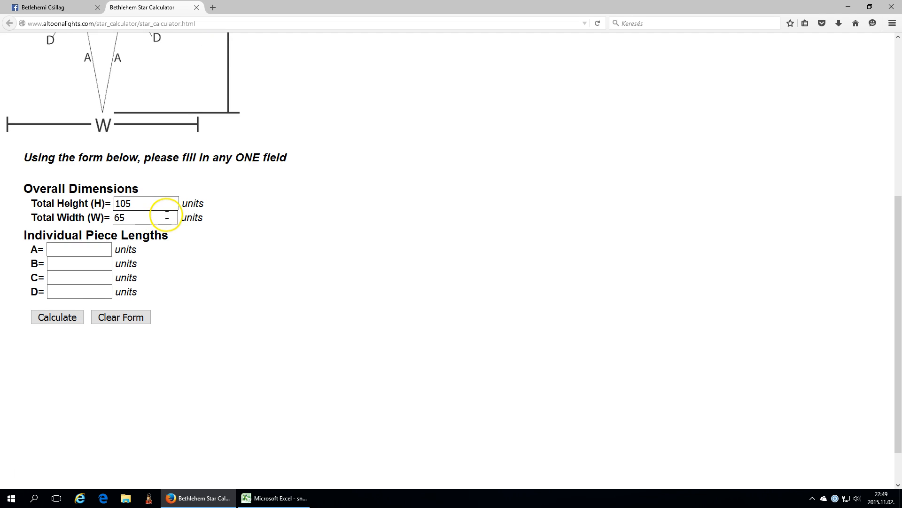
{"action": "left_click", "coordinate": [45, 317]}
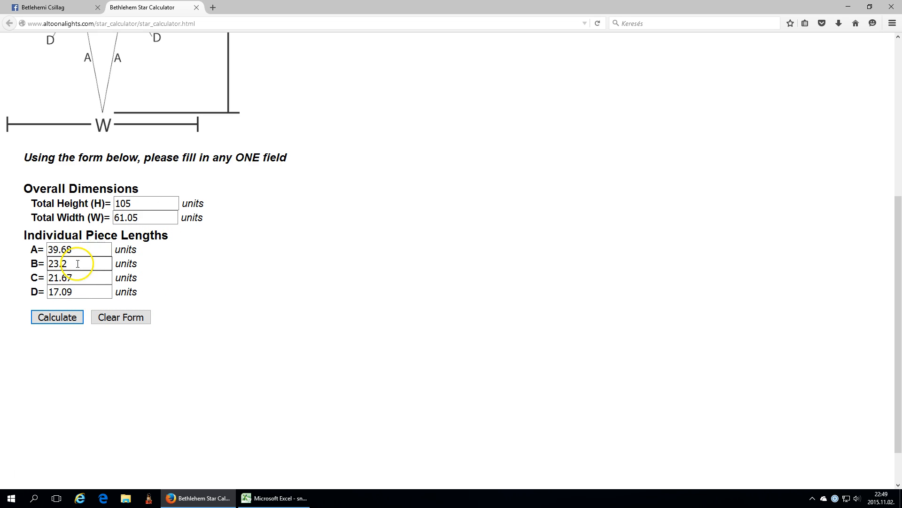
{"action": "scroll", "coordinate": [77, 282], "scroll_direction": "up", "scroll_amount": 3}
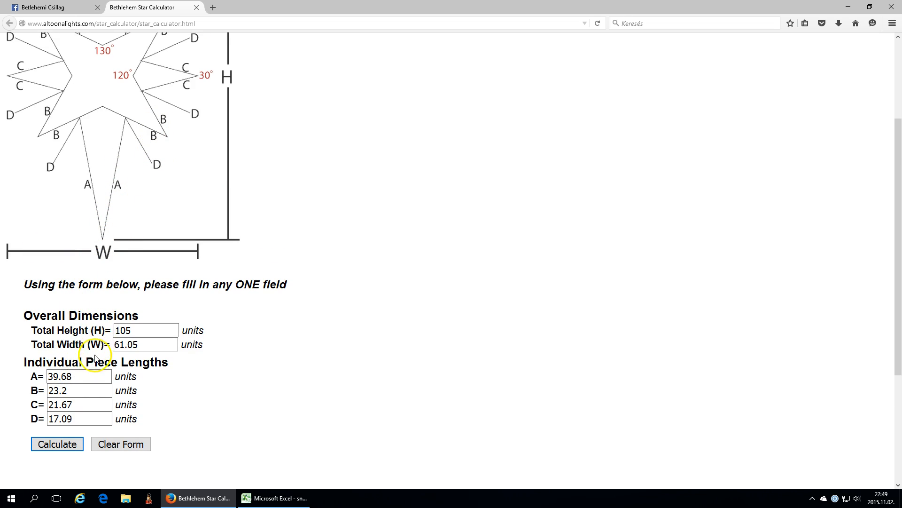
{"action": "scroll", "coordinate": [132, 305], "scroll_direction": "up", "scroll_amount": 3}
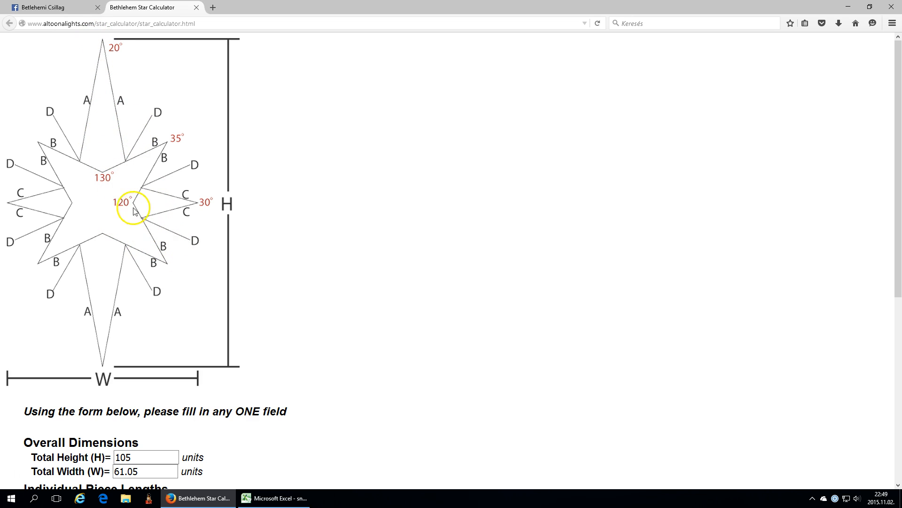
- Return to the Betlehemi Csillag album and browse its second to sixth photos to examine the light channels and LED layout
{"action": "left_click", "coordinate": [67, 7]}
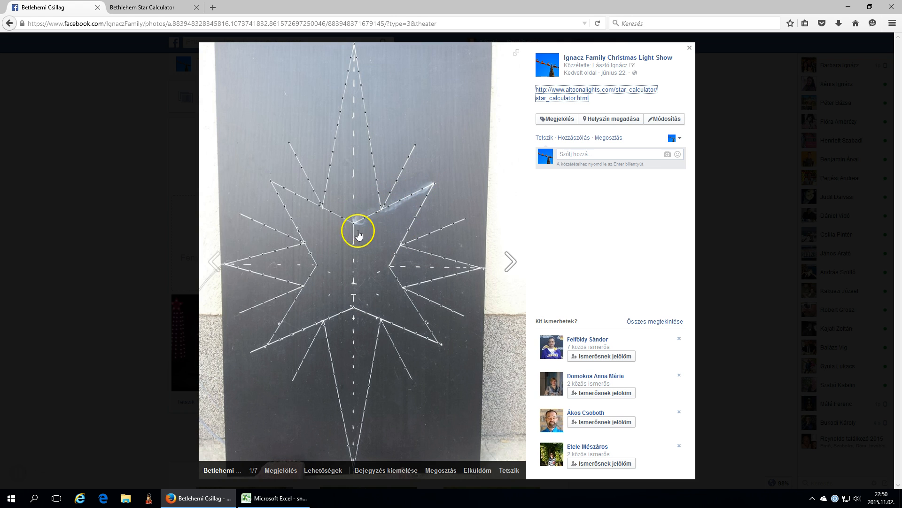
{"action": "left_click", "coordinate": [510, 259]}
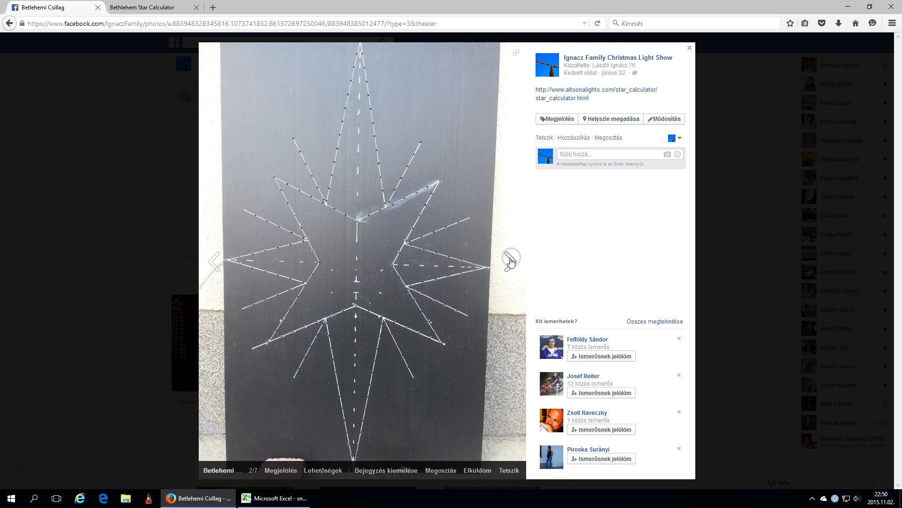
{"action": "left_click", "coordinate": [512, 262]}
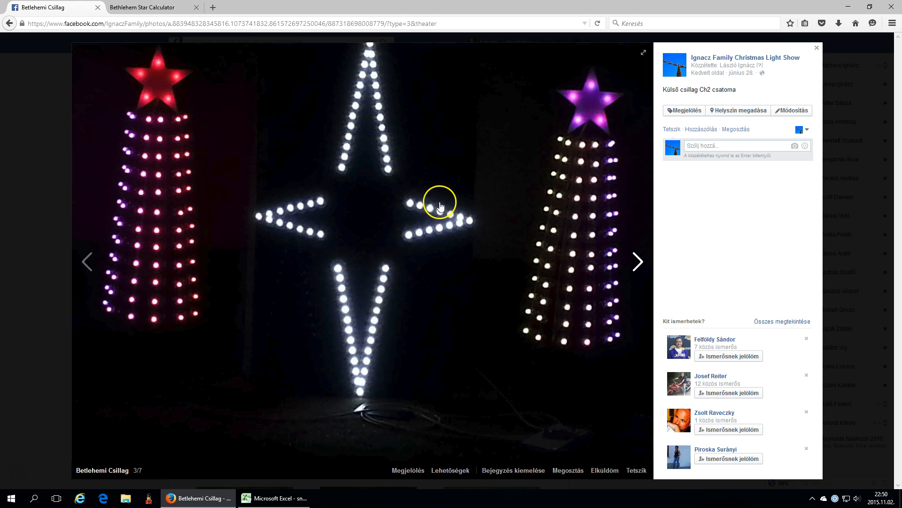
{"action": "left_click", "coordinate": [636, 260]}
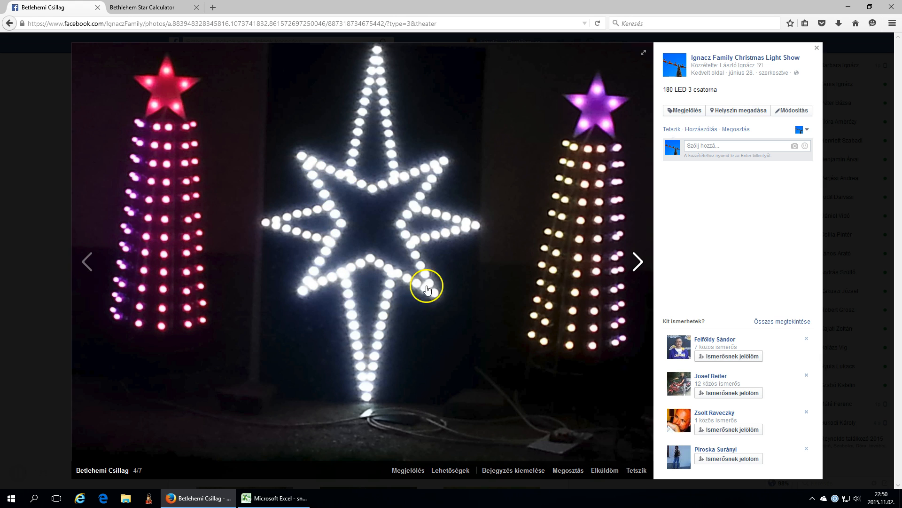
{"action": "left_click", "coordinate": [637, 260]}
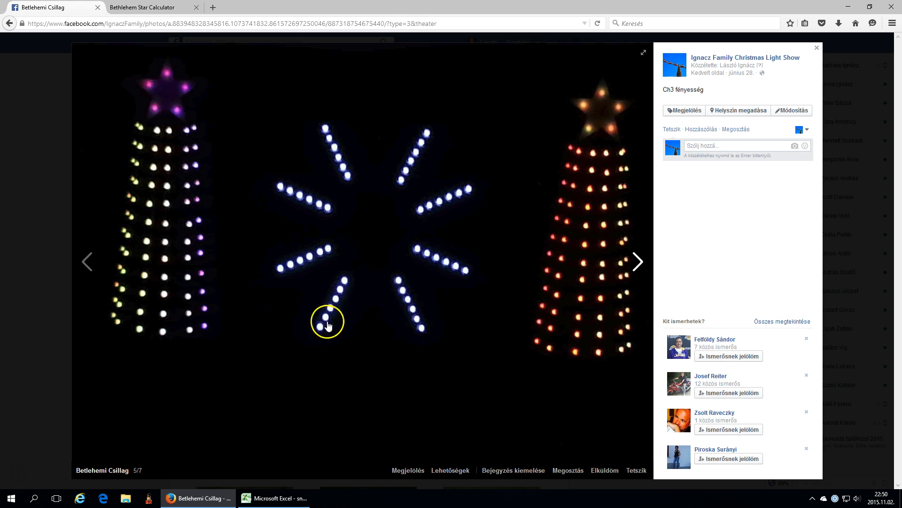
{"action": "left_click", "coordinate": [639, 261]}
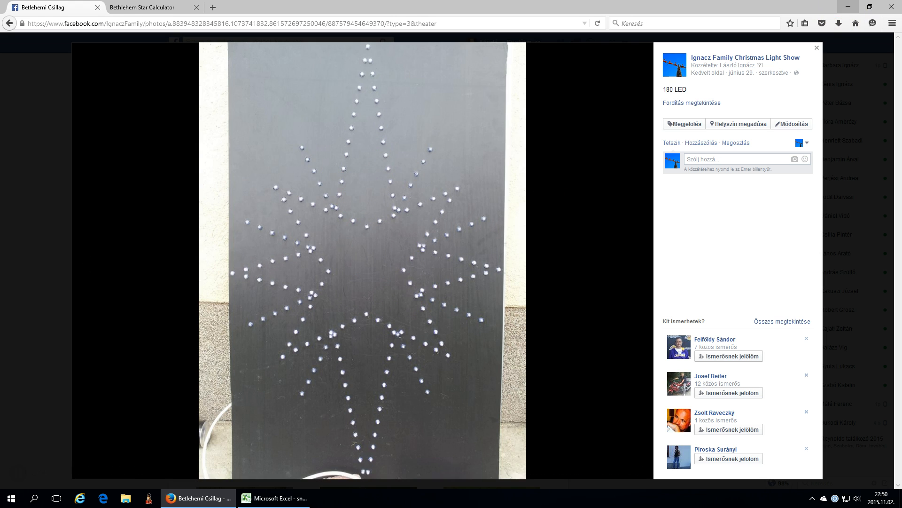
- Switch to xLights and start a new model named "Bethlehemi csillag"
{"action": "left_click", "coordinate": [848, 6]}
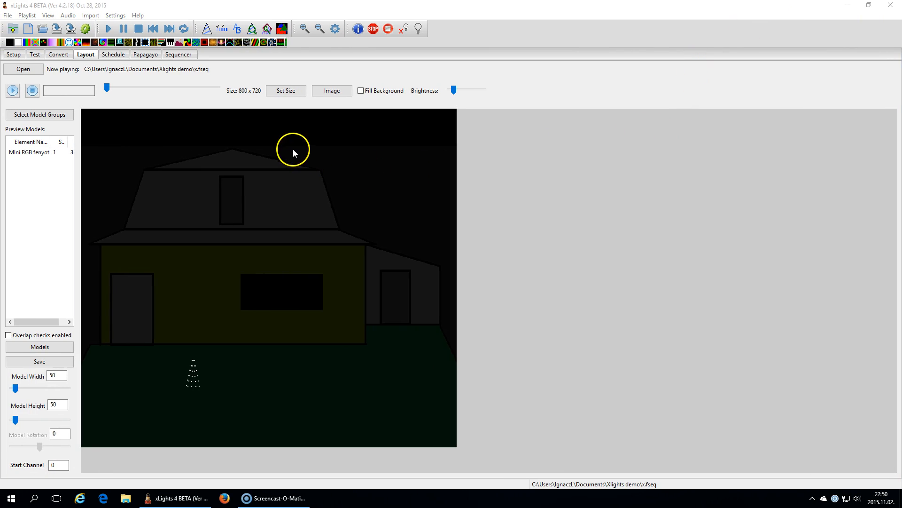
{"action": "left_click", "coordinate": [49, 346]}
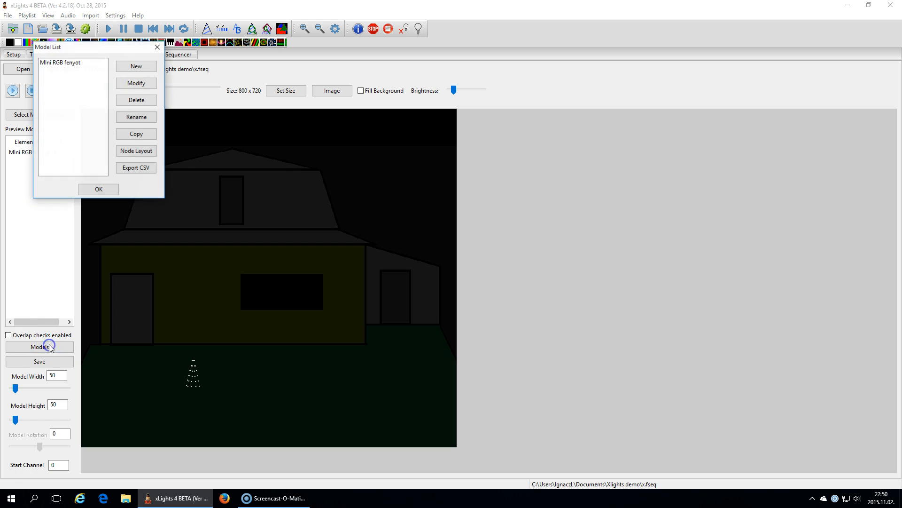
{"action": "left_click", "coordinate": [136, 68]}
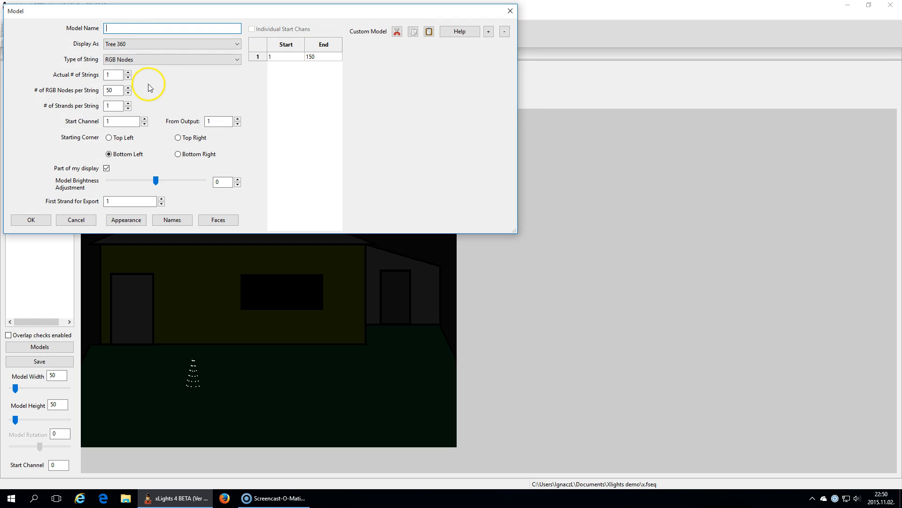
{"action": "type", "text": "Bethlehemi csillag"}
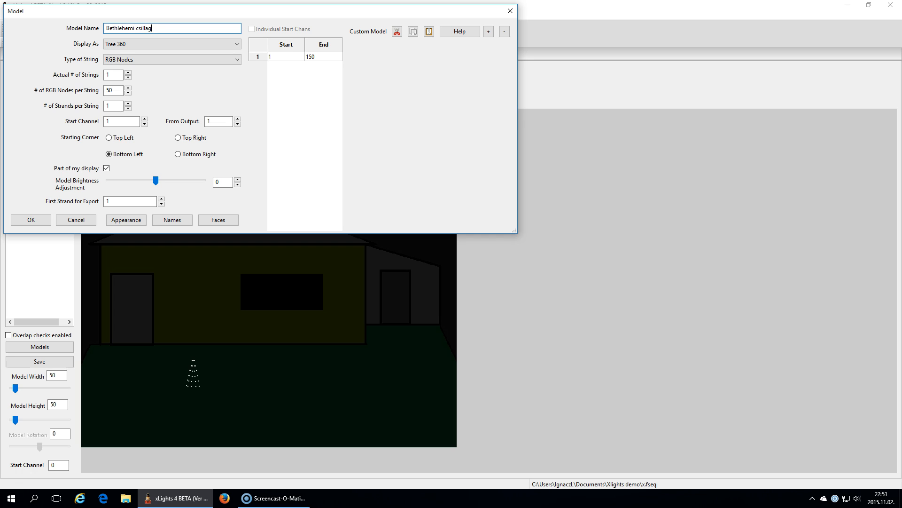
- Set the new model's string type to Single Color White and its display type to Custom
{"action": "left_click", "coordinate": [151, 58]}
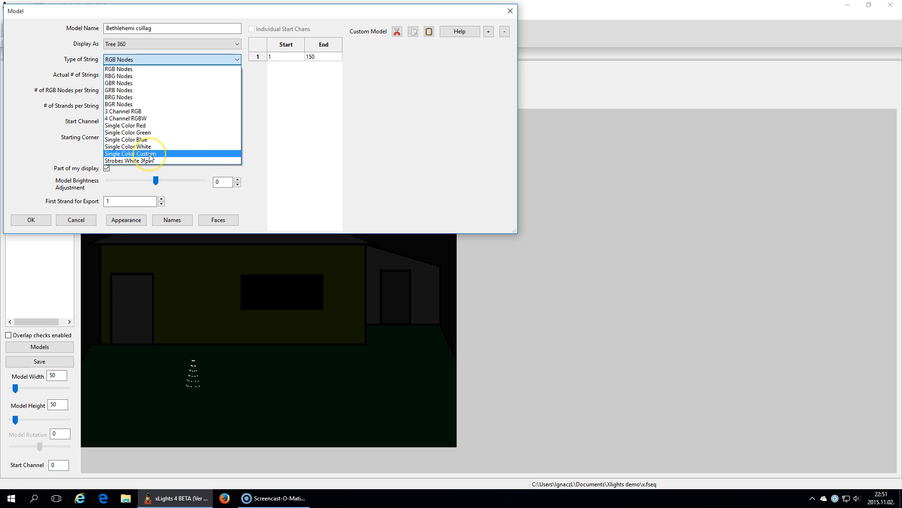
{"action": "left_click", "coordinate": [150, 147]}
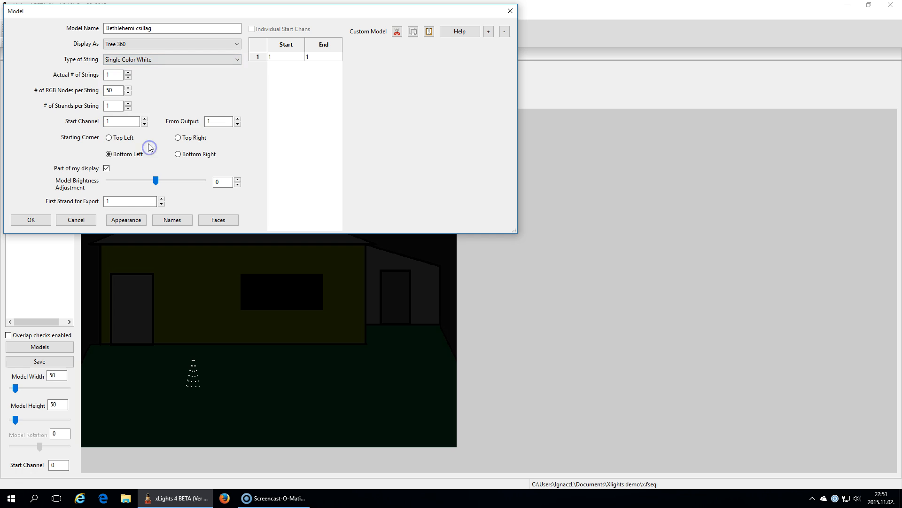
{"action": "left_click", "coordinate": [148, 48]}
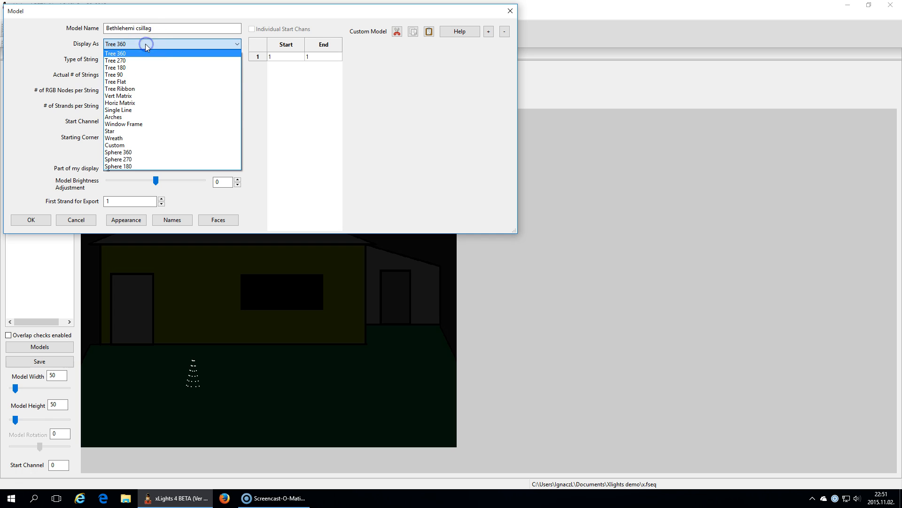
{"action": "left_click", "coordinate": [132, 147]}
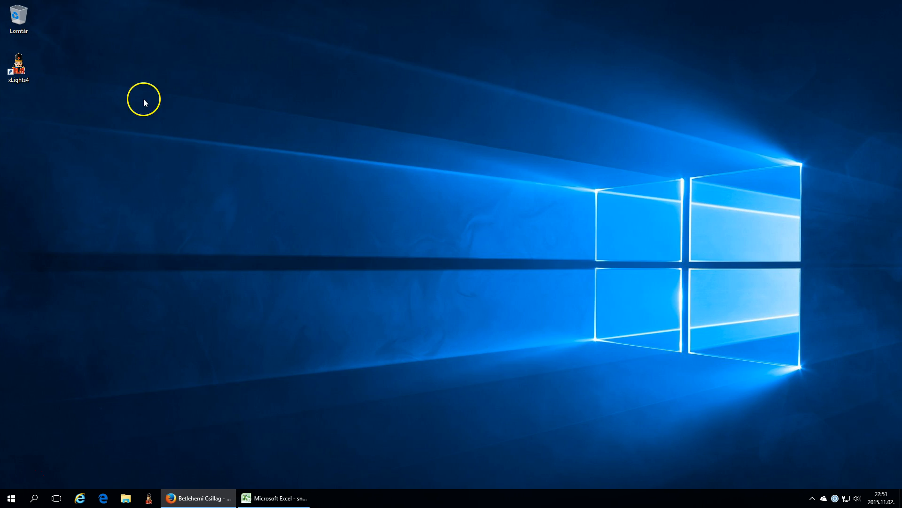
- Switch to the snowflake workbook in Excel, copy the numbered star grid C4:AP60 on the Bethlen Star sheet, and check its extent
{"action": "left_click", "coordinate": [272, 501]}
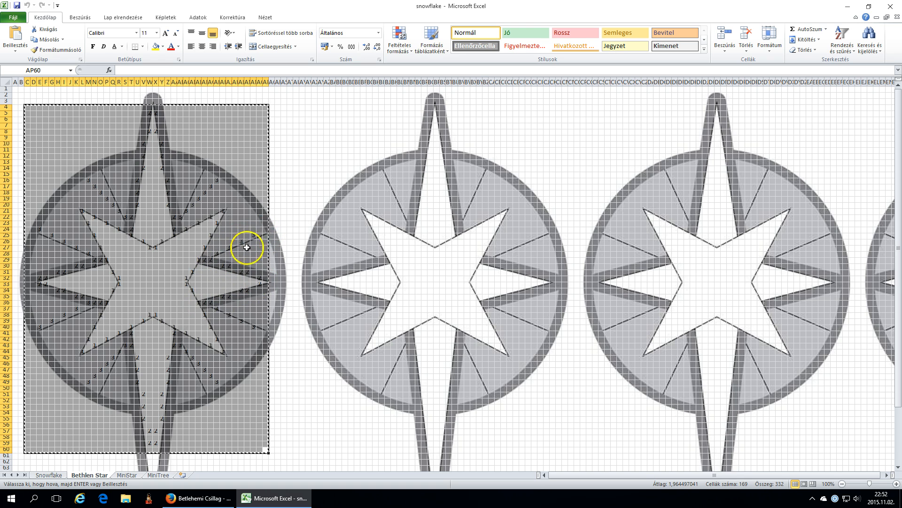
{"action": "right_click", "coordinate": [193, 125]}
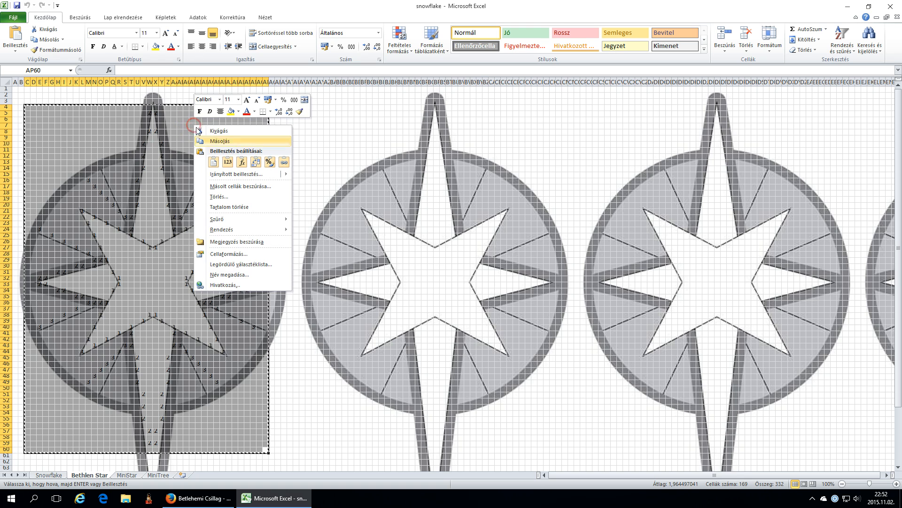
{"action": "left_click", "coordinate": [225, 141]}
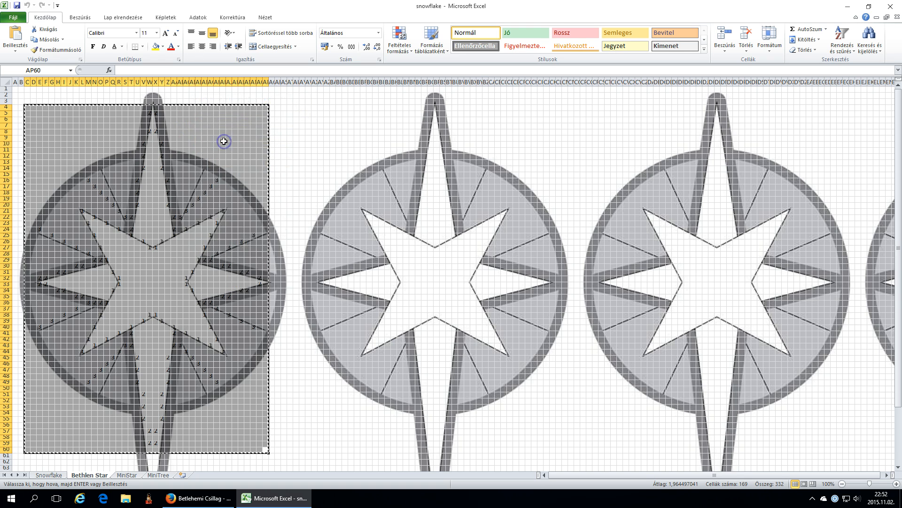
{"action": "scroll", "coordinate": [276, 256], "scroll_direction": "down", "scroll_amount": 3}
{"action": "scroll", "coordinate": [277, 305], "scroll_direction": "down", "scroll_amount": 3}
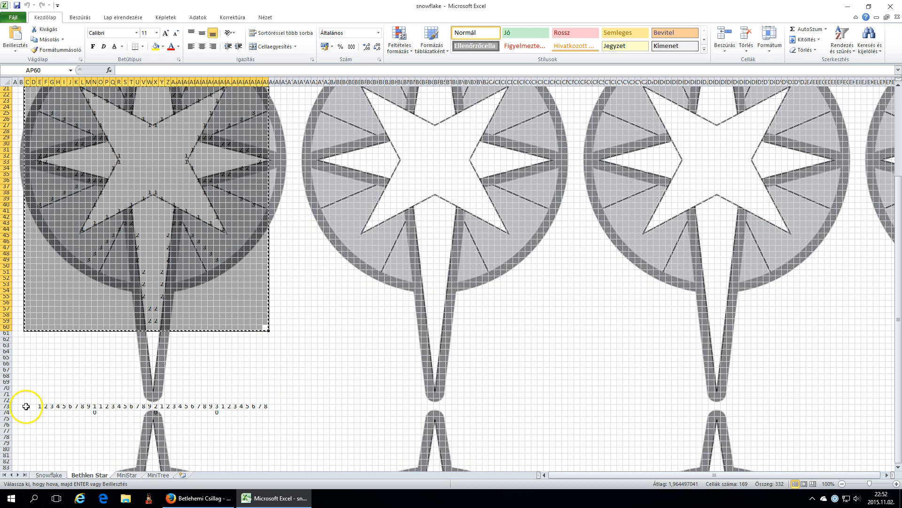
{"action": "scroll", "coordinate": [238, 354], "scroll_direction": "up", "scroll_amount": 3}
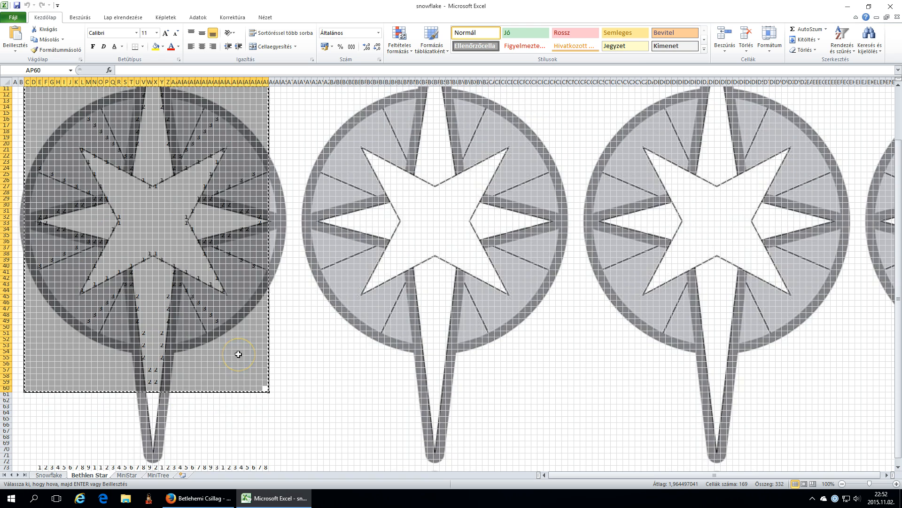
{"action": "scroll", "coordinate": [238, 354], "scroll_direction": "up", "scroll_amount": 3}
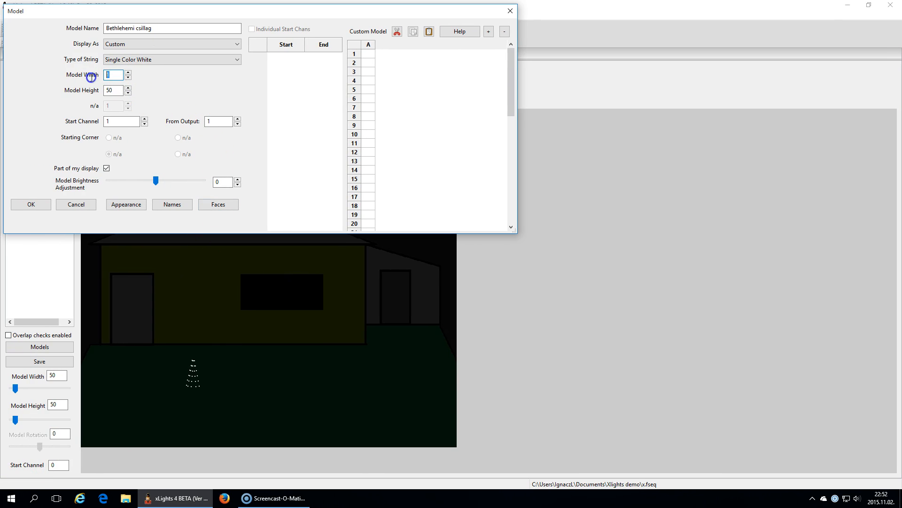
- Set the custom model's width to 42 and its height to 65 in xLights
{"action": "type", "text": "42"}
{"action": "key", "text": "Tab"}
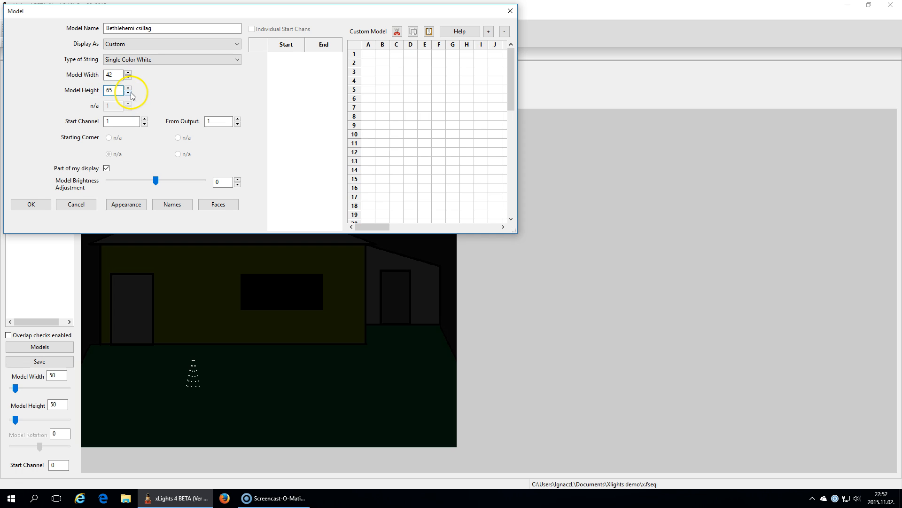
- Enlarge the model dialog, shrink the custom grid until all of it fits, and paste the copied star layout into it
{"action": "key", "text": "Tab"}
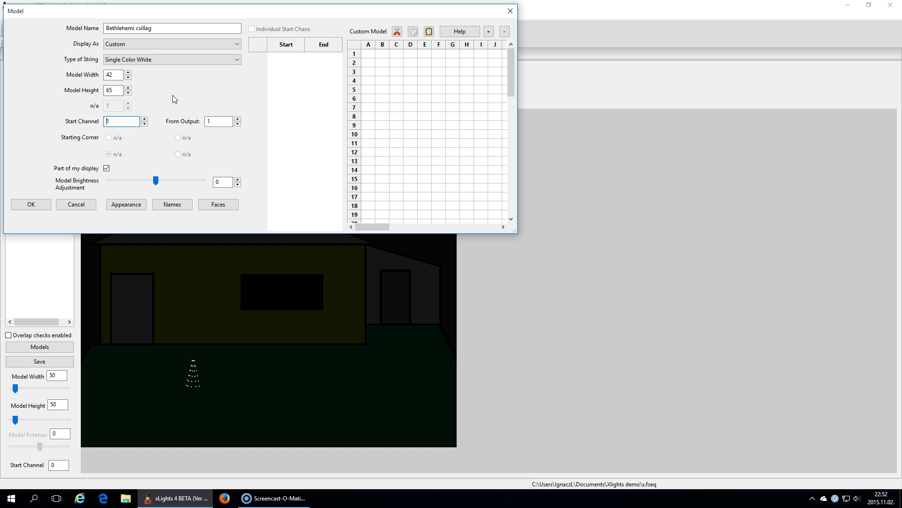
{"action": "left_click_drag", "start_coordinate": [515, 230], "coordinate": [808, 461]}
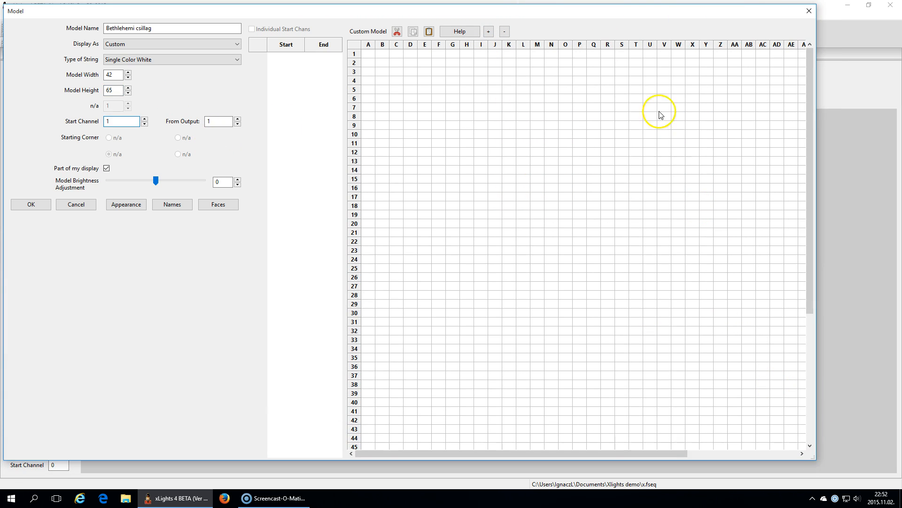
{"action": "left_click", "coordinate": [504, 31]}
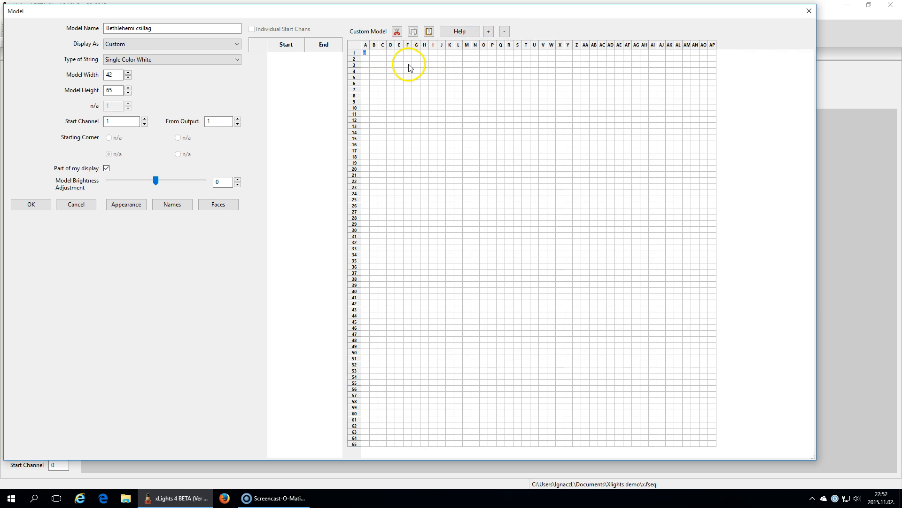
{"action": "left_click", "coordinate": [428, 32]}
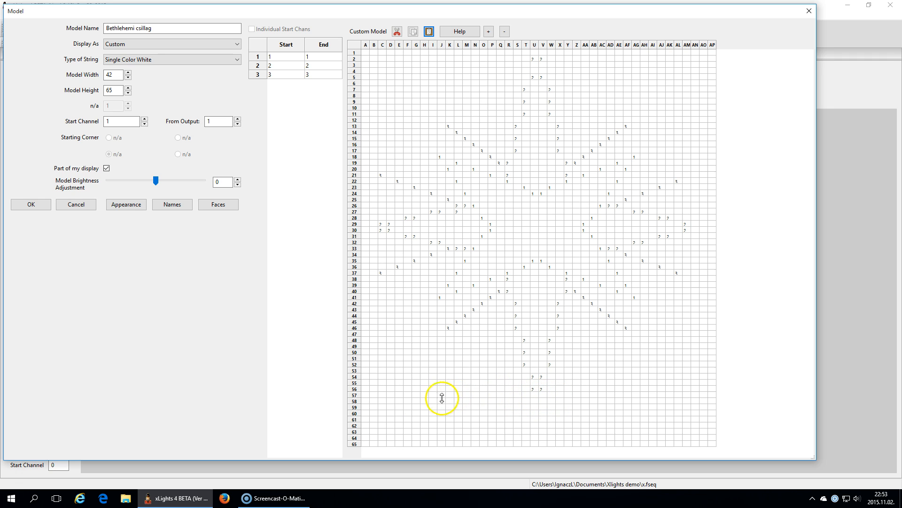
- Trim the custom model's empty edges by setting its height to 57 and its width to 41
{"action": "double_click", "coordinate": [112, 89]}
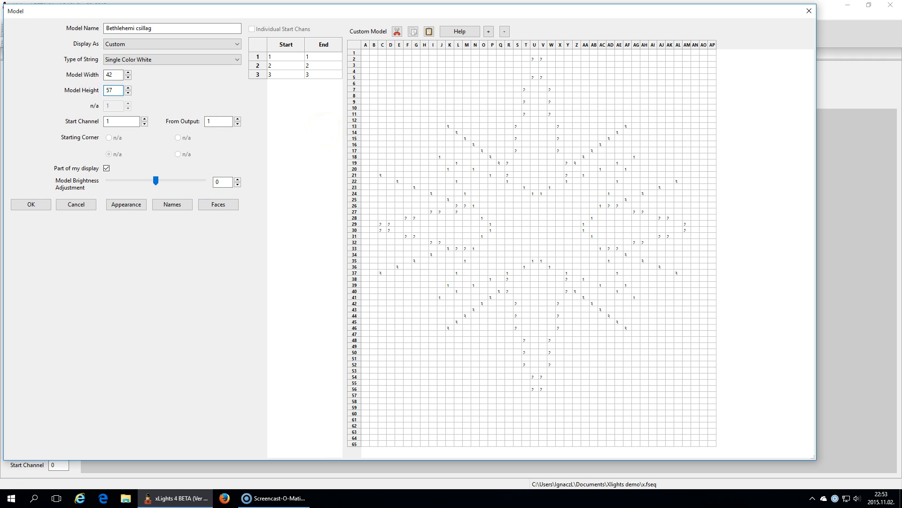
{"action": "type", "text": "57"}
{"action": "key", "text": "Tab"}
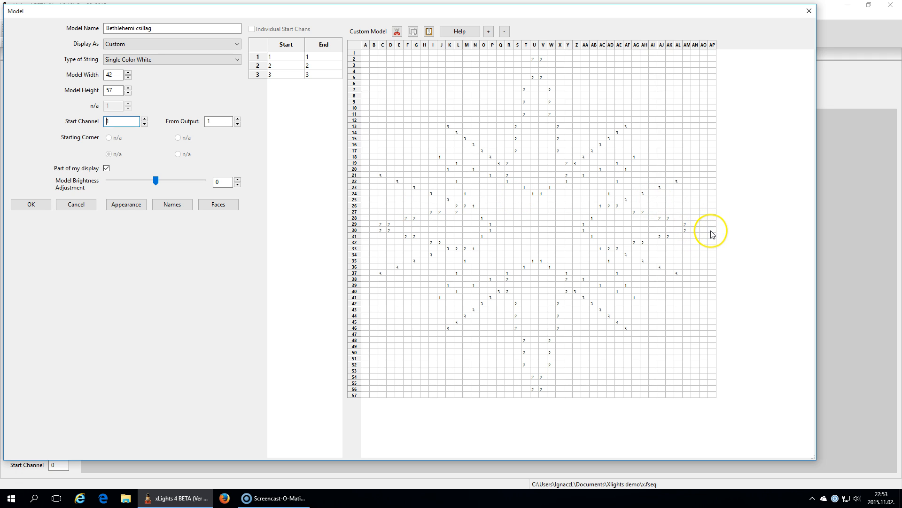
{"action": "left_click", "coordinate": [116, 76]}
{"action": "type", "text": "4"}
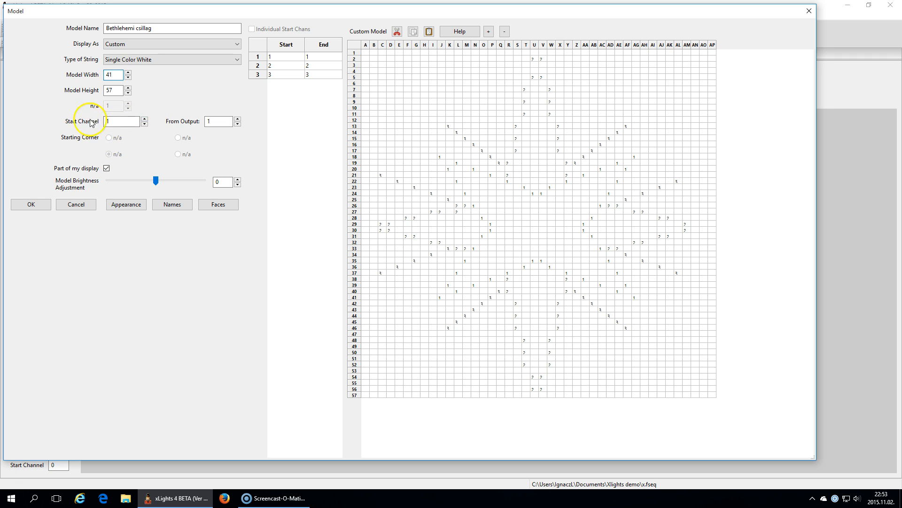
- Set the star model's start channel to 4, accept the model, and close the model list
{"action": "left_click", "coordinate": [144, 119]}
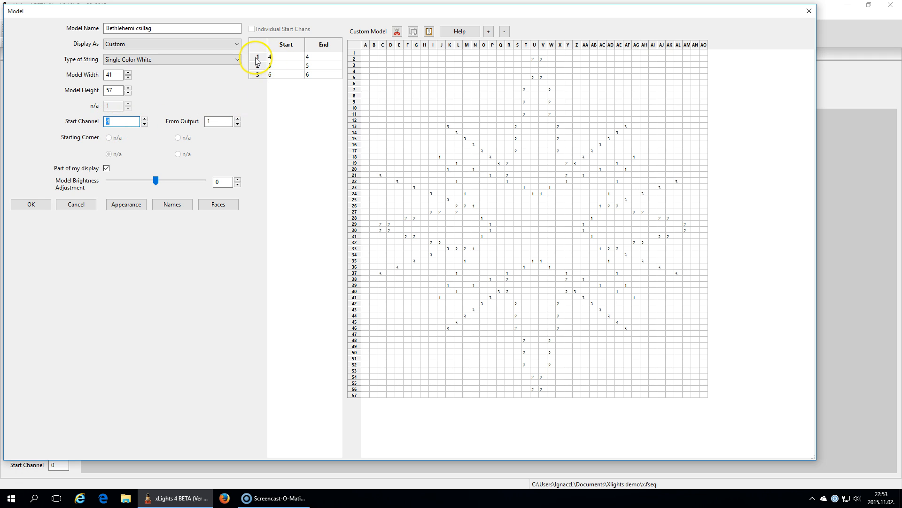
{"action": "left_click", "coordinate": [260, 69]}
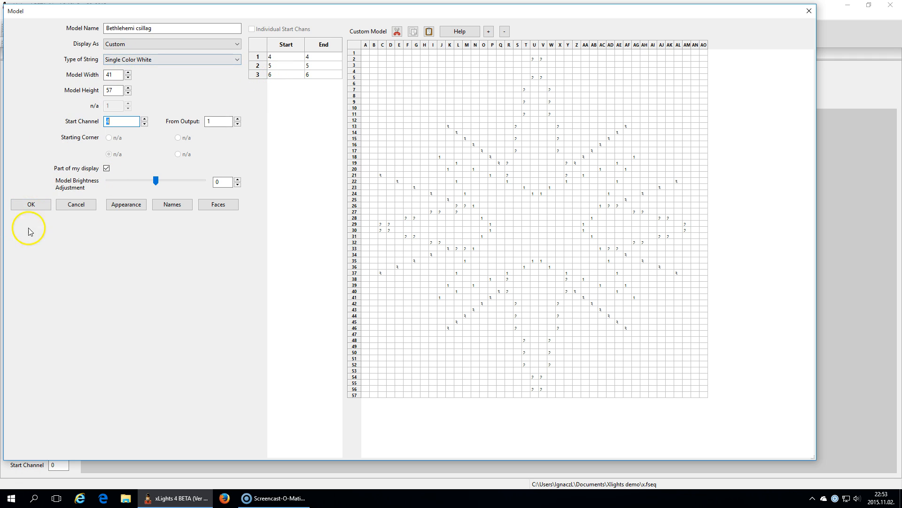
{"action": "left_click", "coordinate": [31, 204]}
{"action": "left_click", "coordinate": [95, 188]}
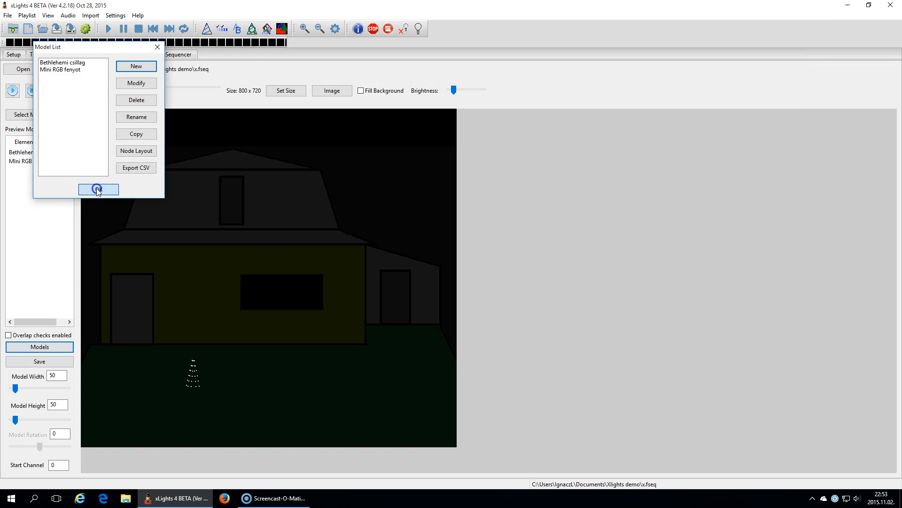
- Shrink the star to about 8.3 wide and 15.3 high, placing it over the house's roof peak in the saved layout
{"action": "left_click", "coordinate": [271, 279]}
{"action": "left_click", "coordinate": [302, 260]}
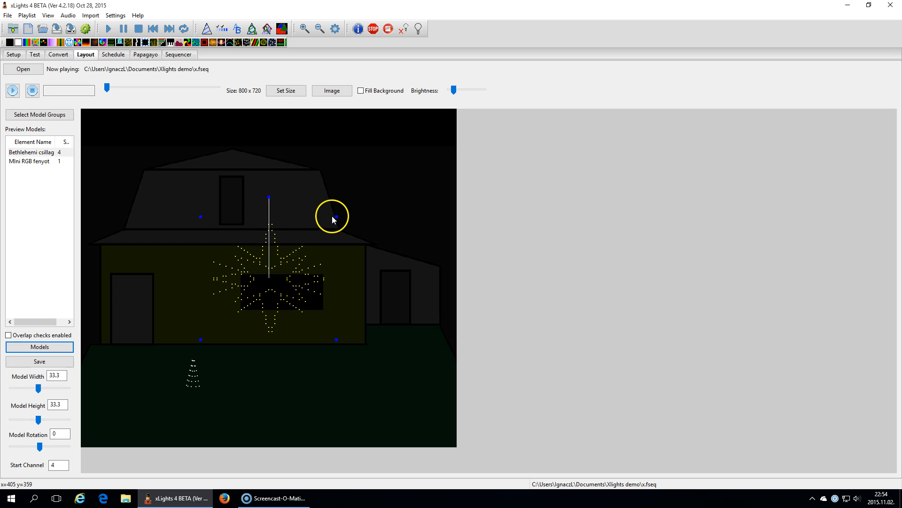
{"action": "left_click_drag", "start_coordinate": [327, 218], "coordinate": [286, 248]}
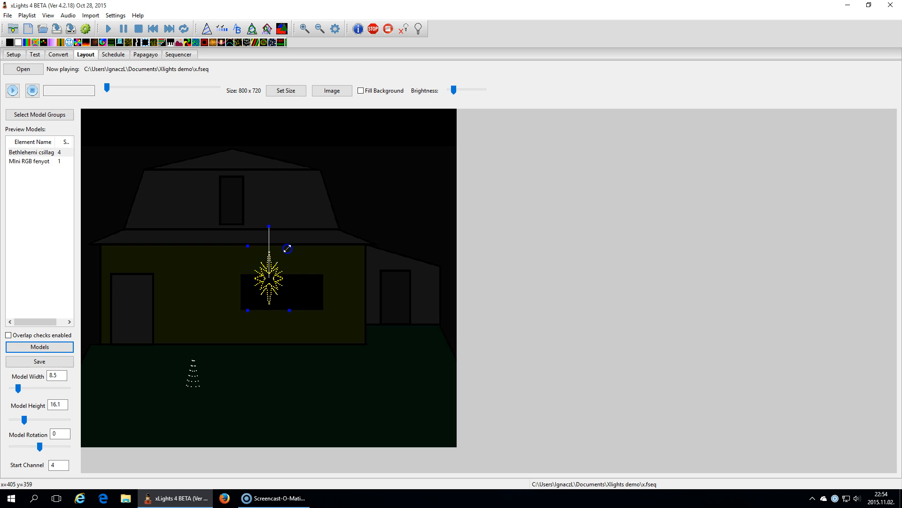
{"action": "left_click_drag", "start_coordinate": [270, 276], "coordinate": [190, 145]}
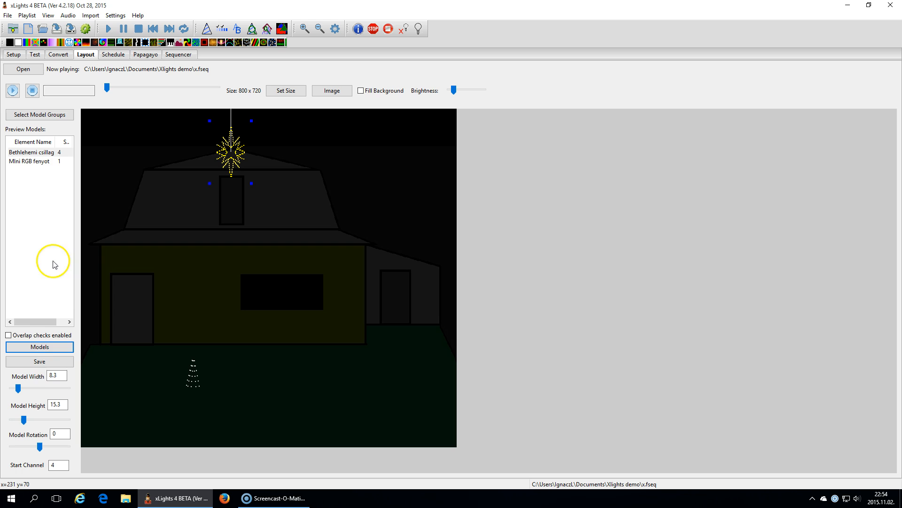
{"action": "left_click", "coordinate": [39, 361]}
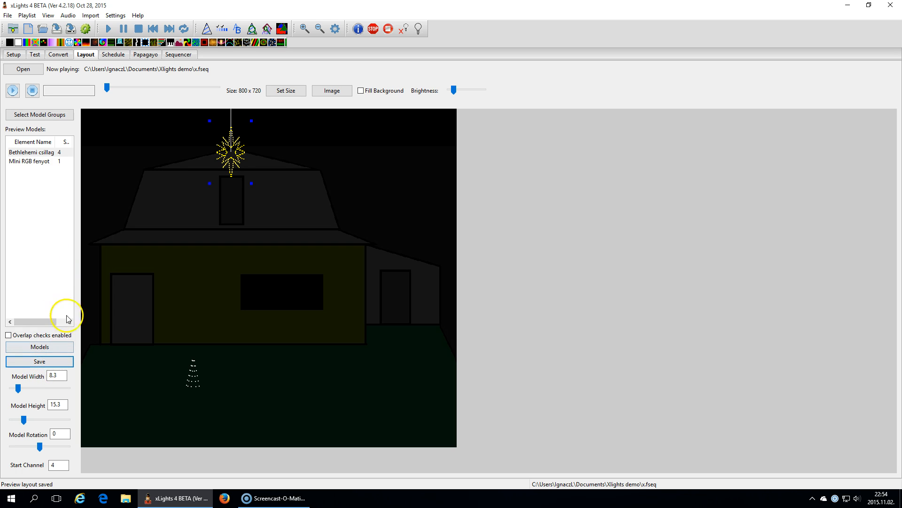
- Widen the preview model list to show each model's end channel
{"action": "left_click", "coordinate": [80, 153]}
{"action": "left_click_drag", "start_coordinate": [76, 152], "coordinate": [131, 149]}
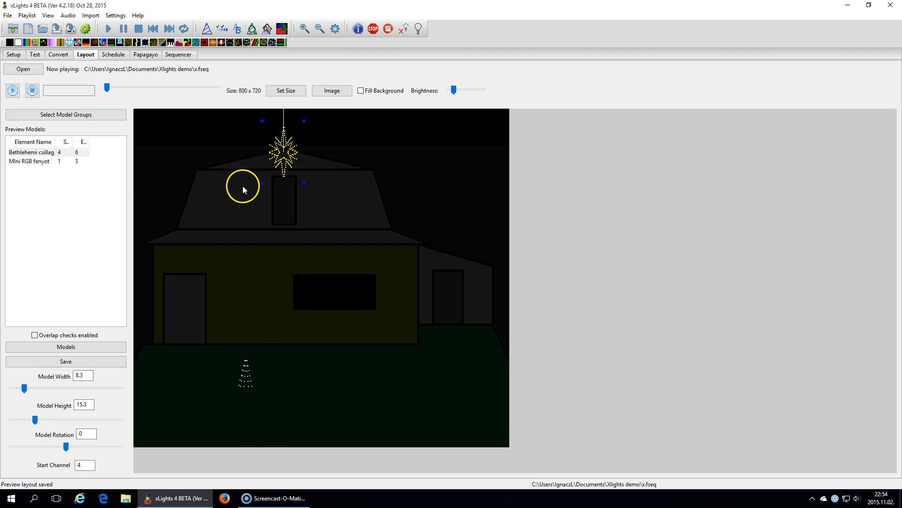
- Open the existing demo sequence x.xml in the Sequencer
{"action": "left_click", "coordinate": [179, 55]}
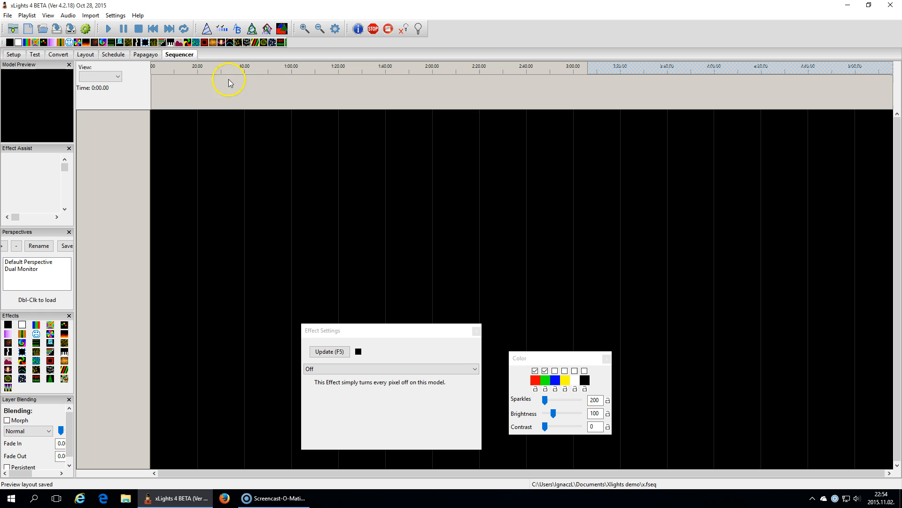
{"action": "left_click", "coordinate": [8, 16]}
{"action": "left_click", "coordinate": [22, 41]}
{"action": "double_click", "coordinate": [115, 96]}
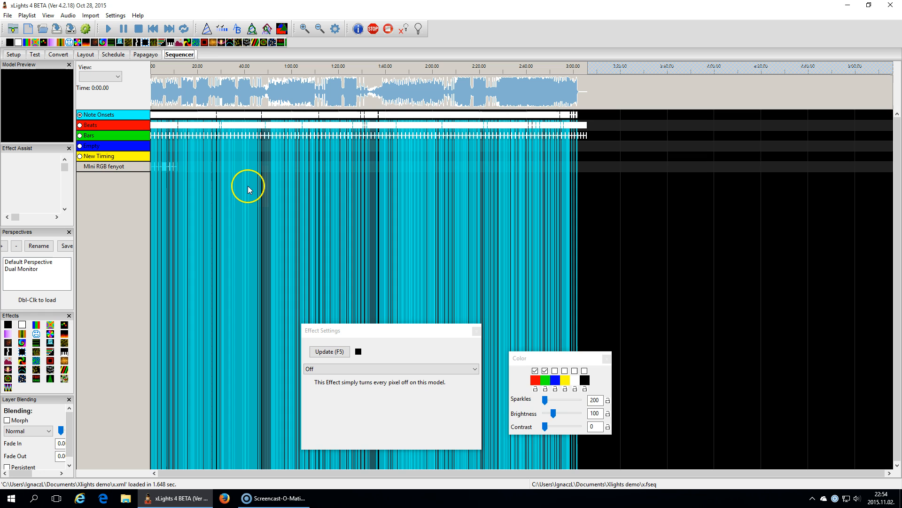
- Zoom the sequence timeline in on roughly the first eight seconds of the song
{"action": "left_click", "coordinate": [304, 29]}
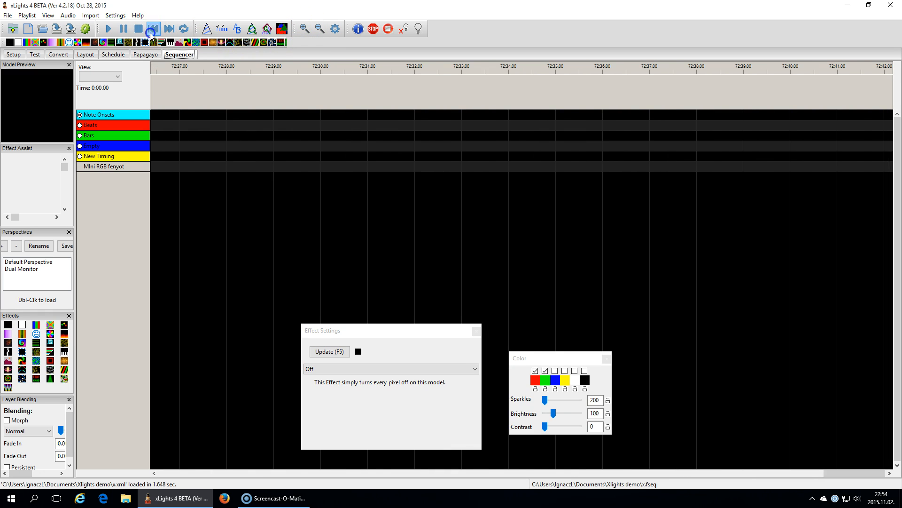
{"action": "left_click", "coordinate": [140, 30]}
{"action": "left_click", "coordinate": [304, 29]}
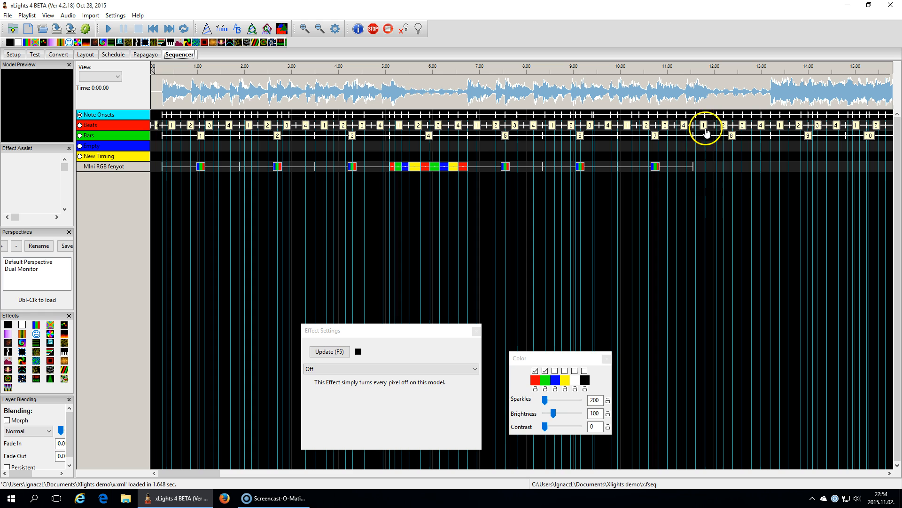
{"action": "left_click", "coordinate": [305, 29]}
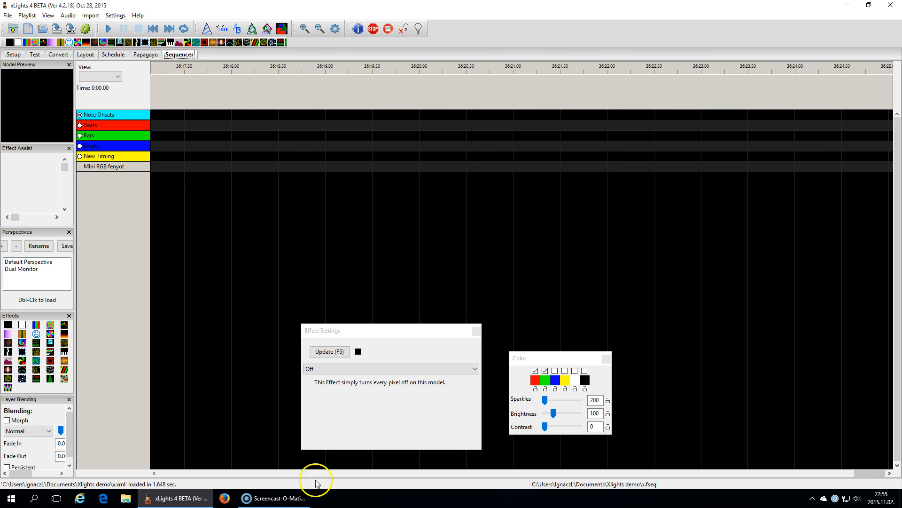
{"action": "left_click", "coordinate": [568, 472]}
{"action": "left_click", "coordinate": [395, 473]}
{"action": "left_click_drag", "start_coordinate": [778, 473], "coordinate": [161, 489]}
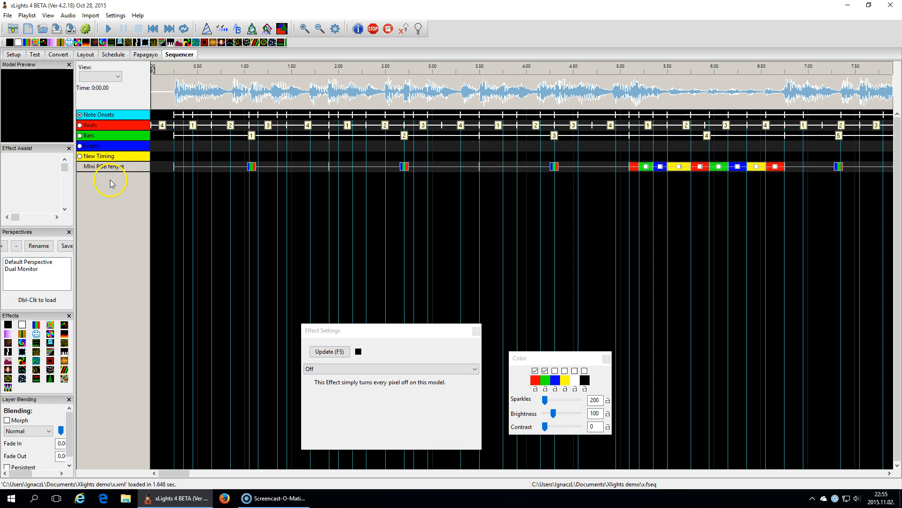
- Add the Bethlehemi csillag model to the sequence's display elements
{"action": "right_click", "coordinate": [111, 167]}
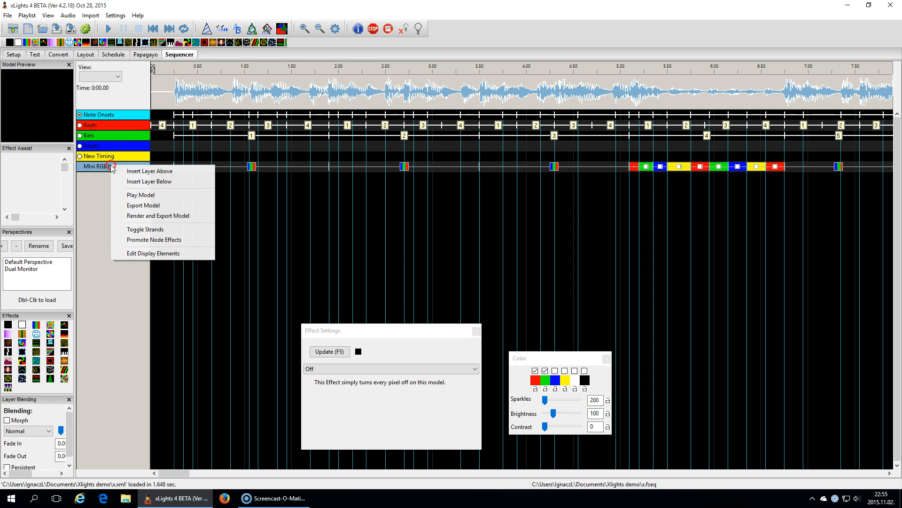
{"action": "left_click", "coordinate": [136, 253]}
{"action": "left_click", "coordinate": [141, 110]}
{"action": "left_click", "coordinate": [57, 96]}
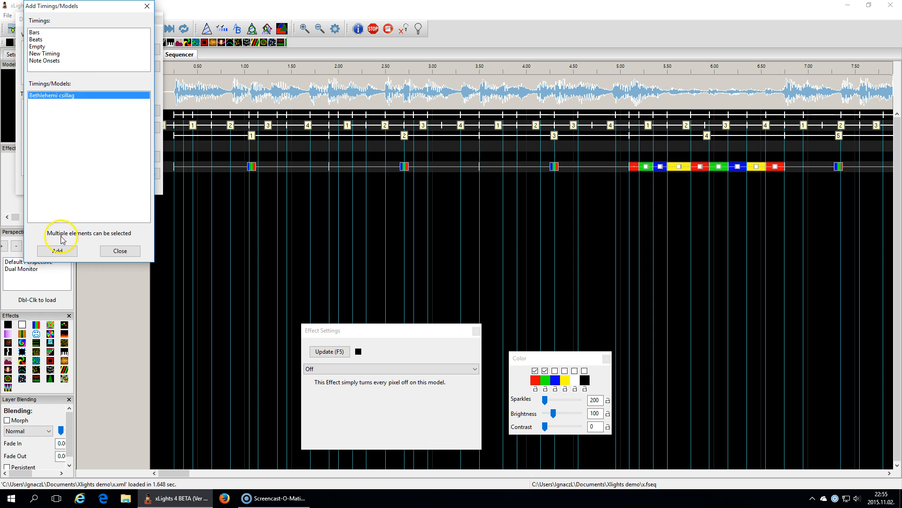
{"action": "left_click", "coordinate": [57, 251]}
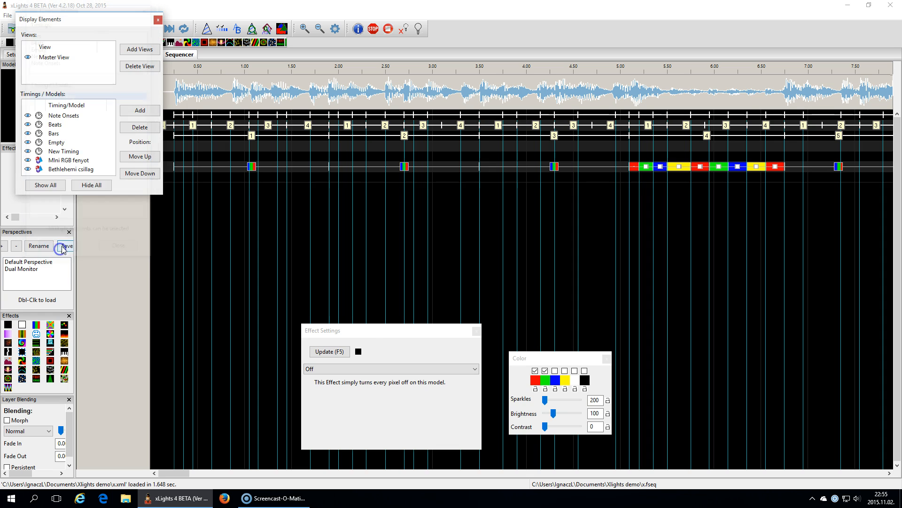
{"action": "left_click", "coordinate": [158, 20]}
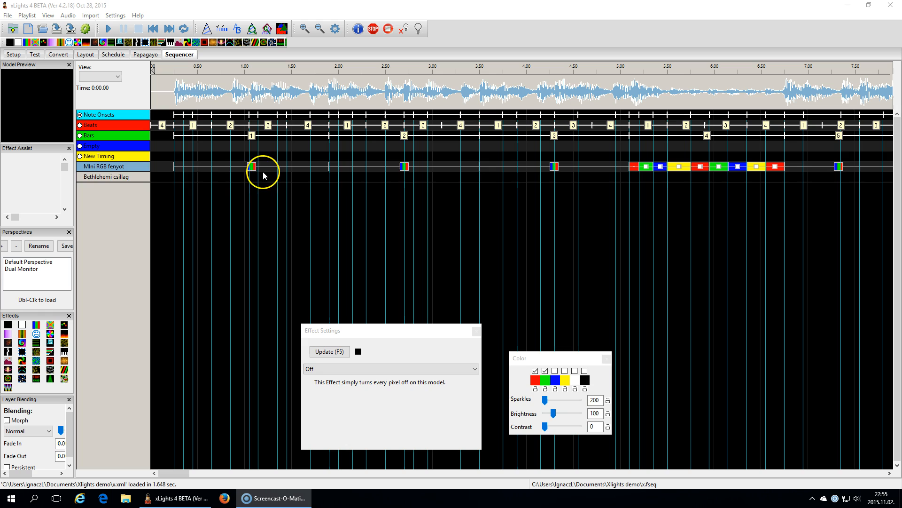
- Expand the Bethlehemi csillag row into its nodes and go through Node 1, Node 2 and Node 3
{"action": "double_click", "coordinate": [109, 177]}
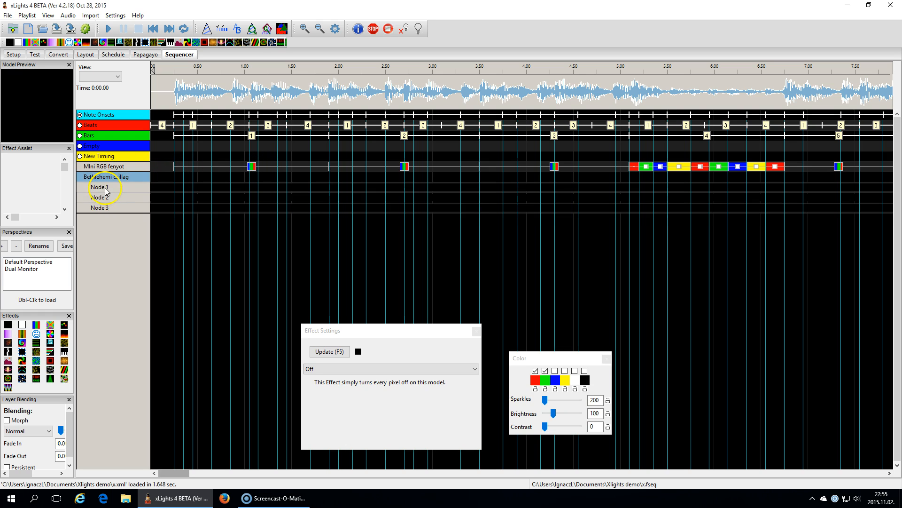
{"action": "left_click", "coordinate": [106, 187]}
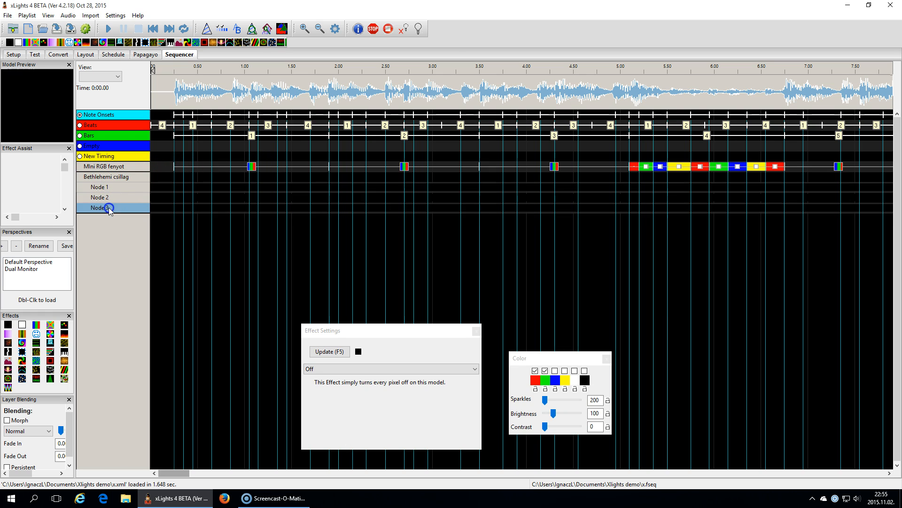
{"action": "left_click", "coordinate": [107, 188]}
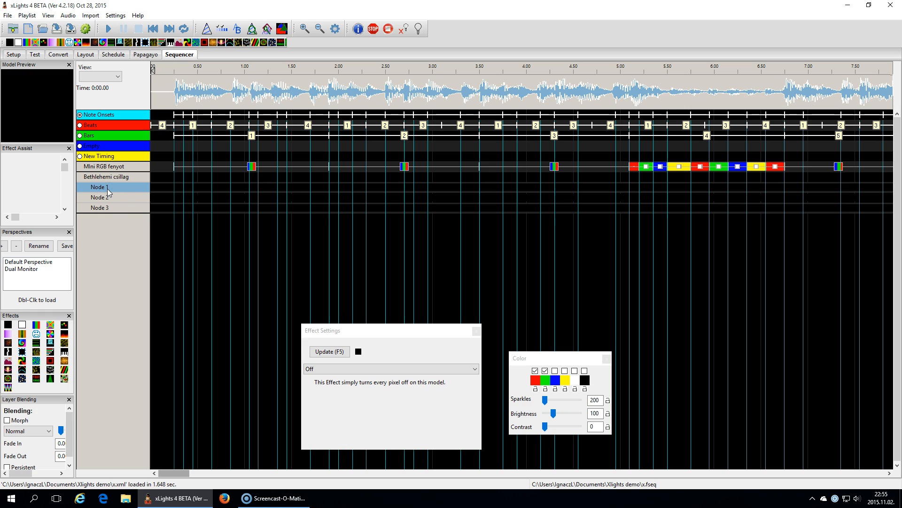
{"action": "left_click", "coordinate": [107, 197]}
{"action": "left_click", "coordinate": [109, 209]}
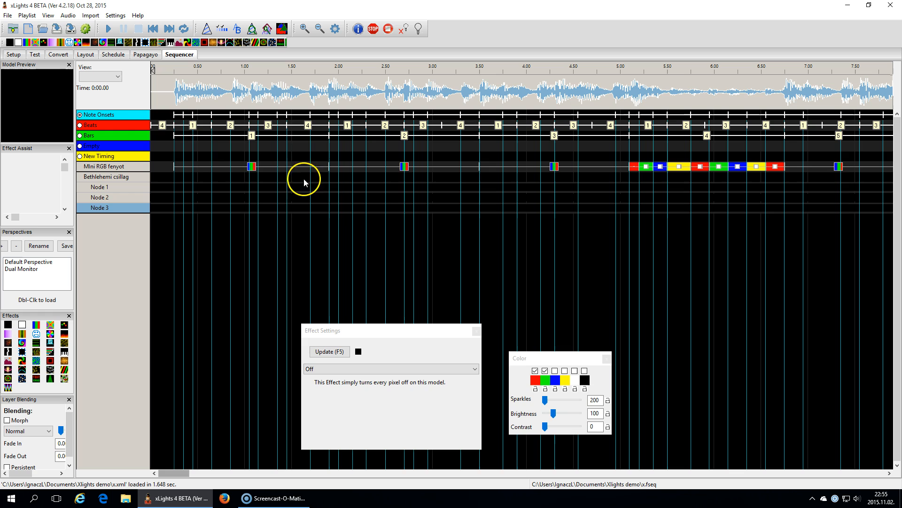
- With Note Onsets as the active timing track, place an On effect on the star's Node 1 in the first note interval
{"action": "left_click", "coordinate": [80, 115]}
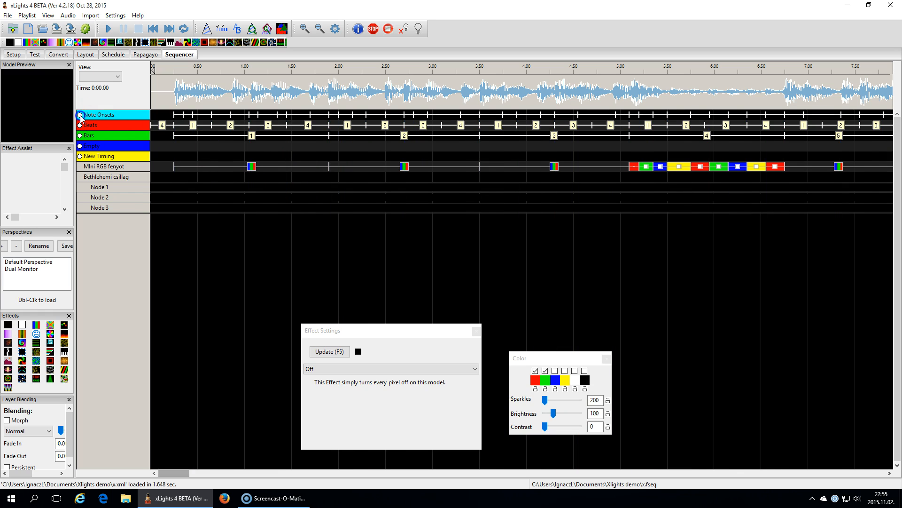
{"action": "left_click", "coordinate": [80, 115]}
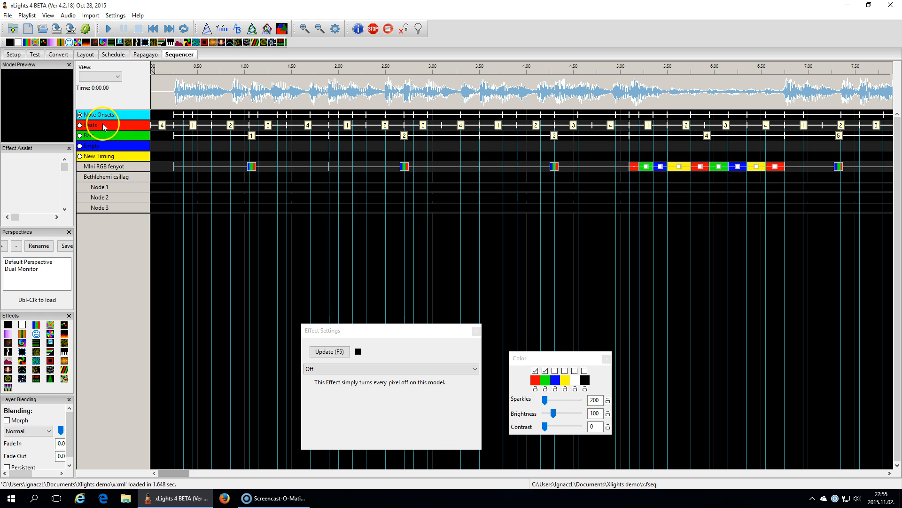
{"action": "left_click", "coordinate": [304, 29]}
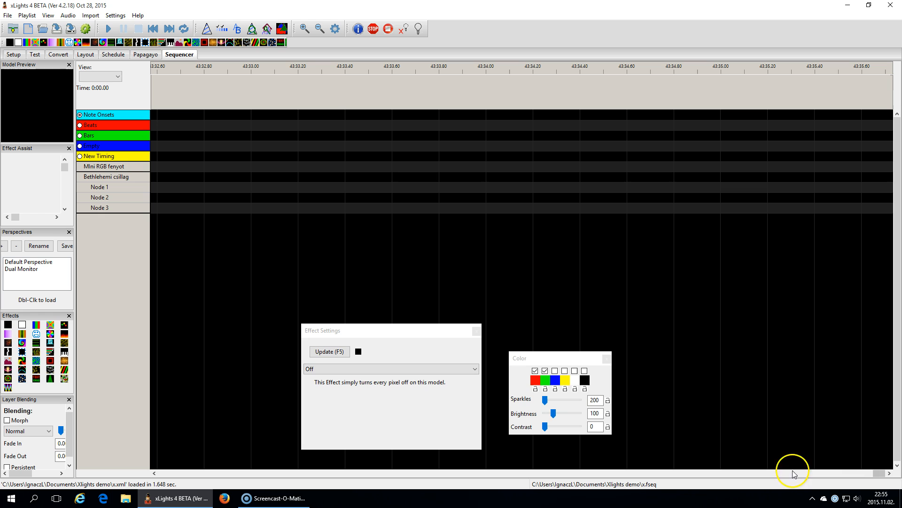
{"action": "left_click", "coordinate": [153, 28]}
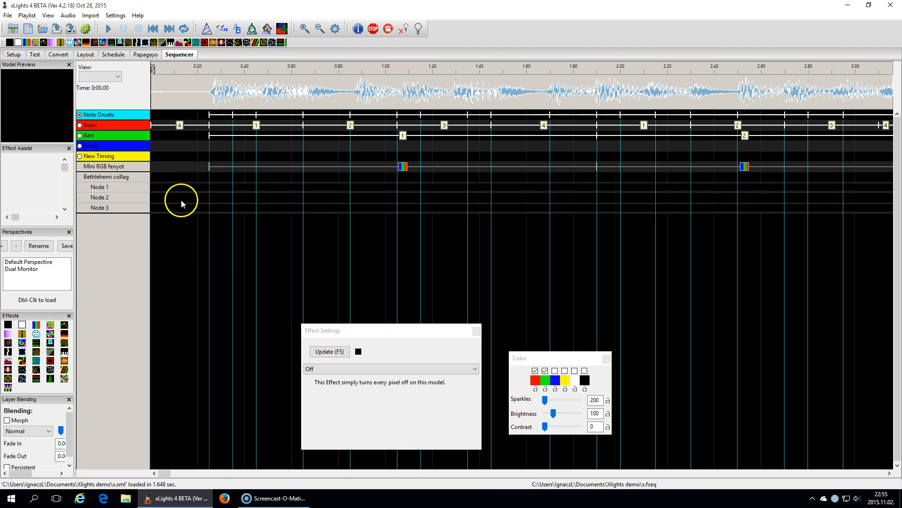
{"action": "left_click_drag", "start_coordinate": [27, 347], "coordinate": [223, 187]}
{"action": "left_click", "coordinate": [223, 187]}
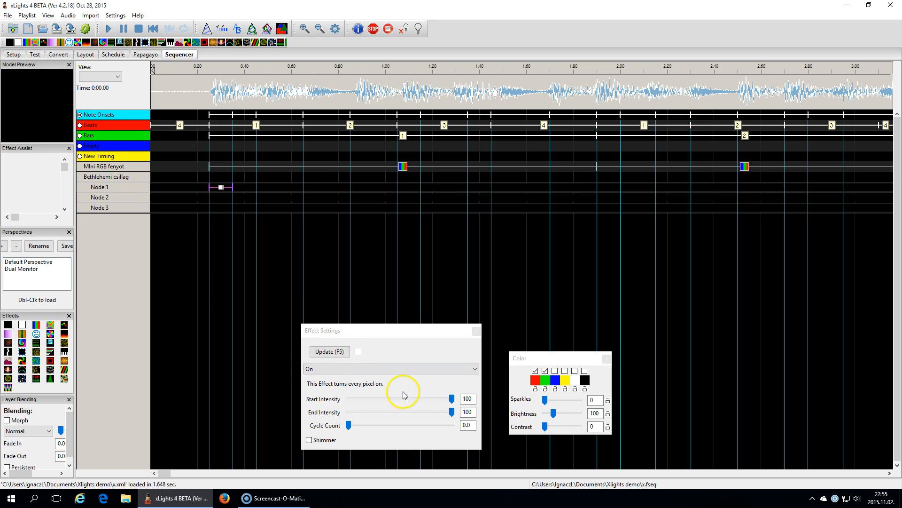
- Make the Node 1 On effect white only by disabling red and green and enabling white
{"action": "left_click", "coordinate": [544, 371]}
{"action": "left_click", "coordinate": [535, 370]}
{"action": "left_click", "coordinate": [575, 371]}
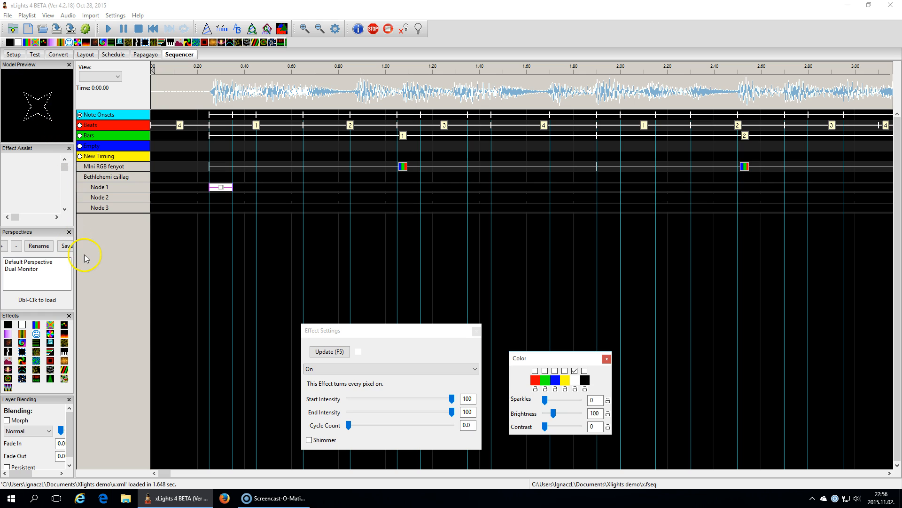
- Place white On effects on Node 2 in the first two note intervals and on Node 3 in the second, copying one for reuse
{"action": "left_click_drag", "start_coordinate": [25, 327], "coordinate": [217, 197]}
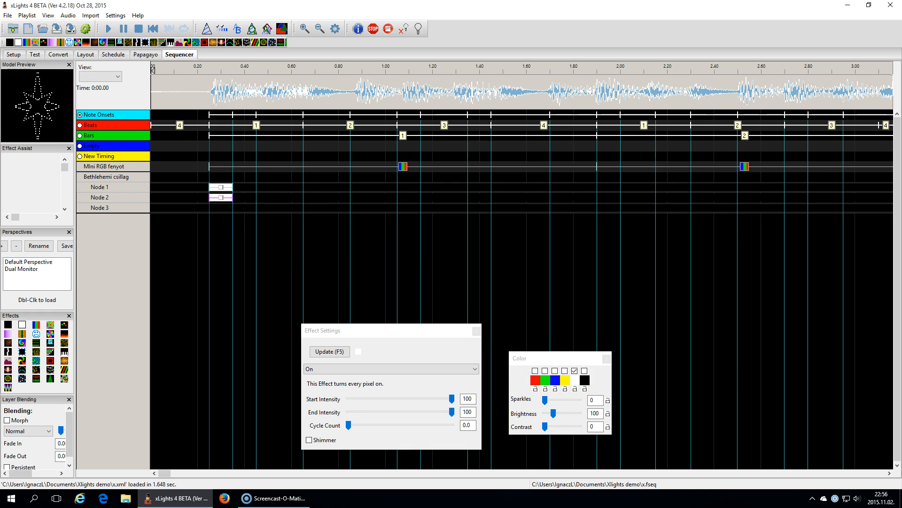
{"action": "left_click_drag", "start_coordinate": [27, 328], "coordinate": [226, 210]}
{"action": "right_click", "coordinate": [224, 213]}
{"action": "left_click", "coordinate": [238, 235]}
{"action": "left_click_drag", "start_coordinate": [23, 327], "coordinate": [243, 198]}
{"action": "right_click", "coordinate": [245, 200]}
{"action": "left_click", "coordinate": [259, 202]}
{"action": "left_click", "coordinate": [244, 211]}
{"action": "key", "text": "ctrl+v"}
- Paste the white On effect onto Node 2 from 0.45 to 0.65 s and 0.85 to 1.05 s, and Nodes 1 and 3 between them
{"action": "left_click", "coordinate": [282, 198]}
{"action": "key", "text": "ctrl+v"}
{"action": "left_click", "coordinate": [326, 187]}
{"action": "key", "text": "ctrl+v"}
{"action": "left_click", "coordinate": [327, 208]}
{"action": "key", "text": "ctrl+v"}
{"action": "left_click", "coordinate": [376, 197]}
{"action": "key", "text": "ctrl+v"}
- Paste the white On effect onto Nodes 1 and 2 from 1.05 to 1.15 s and Nodes 2 and 3 from 1.15 to 1.35 s
{"action": "left_click", "coordinate": [411, 188]}
{"action": "left_click", "coordinate": [429, 200]}
{"action": "key", "text": "ctrl+v"}
{"action": "left_click", "coordinate": [407, 200]}
{"action": "key", "text": "ctrl+v"}
{"action": "left_click", "coordinate": [439, 208]}
{"action": "key", "text": "ctrl+v"}
- Paste the white On effect onto Nodes 1 and 2 from 1.35 to 1.45 s and Nodes 2 and 3 from 1.45 to 1.70 s
{"action": "left_click", "coordinate": [480, 198]}
{"action": "key", "text": "ctrl+v"}
{"action": "left_click", "coordinate": [480, 187]}
{"action": "key", "text": "ctrl+v"}
{"action": "left_click", "coordinate": [500, 197]}
{"action": "key", "text": "ctrl+v"}
{"action": "left_click", "coordinate": [512, 208]}
{"action": "key", "text": "ctrl+v"}
- Paste the white On effect onto Nodes 1 and 3 from 1.70 to 1.90 s and Node 2 from 1.90 to 2.00 s
{"action": "left_click", "coordinate": [569, 209]}
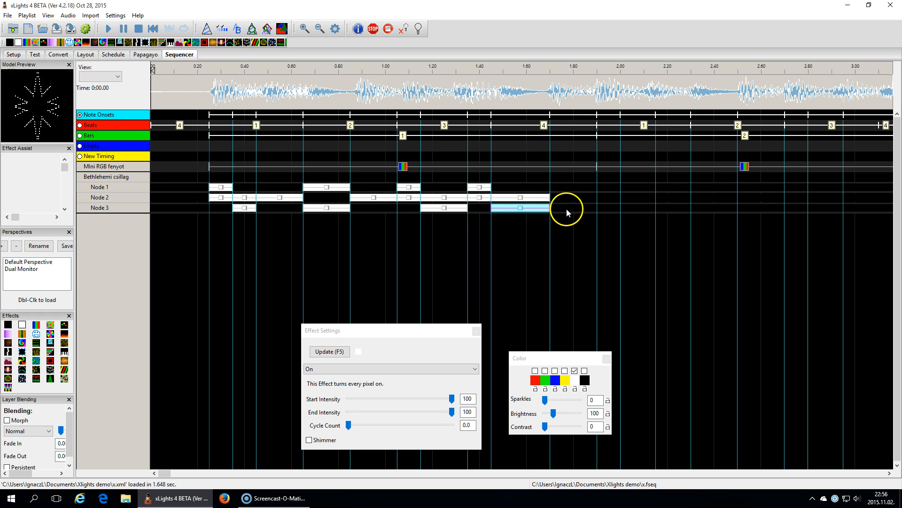
{"action": "key", "text": "ctrl+v"}
{"action": "left_click", "coordinate": [571, 187]}
{"action": "key", "text": "ctrl+v"}
{"action": "left_click", "coordinate": [608, 197]}
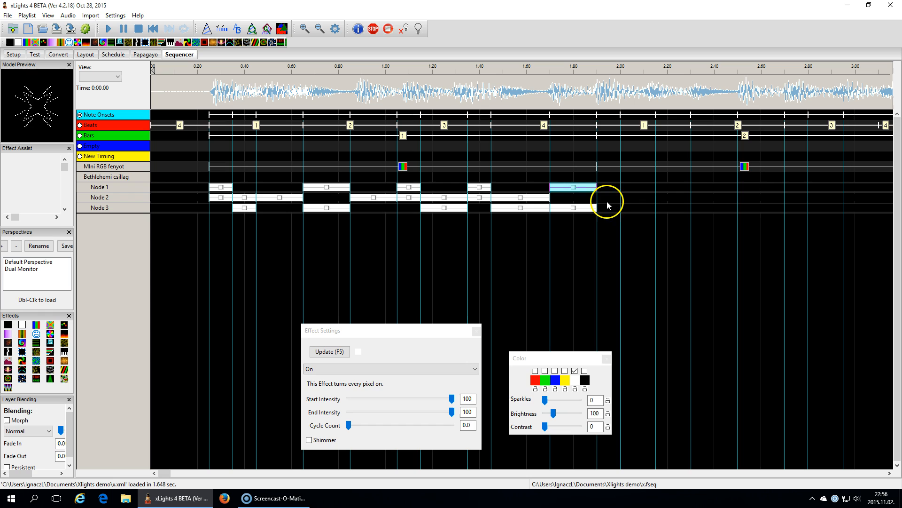
{"action": "key", "text": "ctrl+v"}
- Paste the white On effect onto Nodes 1 and 3 from 2.00 to 2.15 s and Node 2 from 2.15 to 2.30 s
{"action": "left_click", "coordinate": [645, 188]}
{"action": "key", "text": "ctrl+v"}
{"action": "left_click", "coordinate": [644, 207]}
{"action": "key", "text": "ctrl+v"}
{"action": "left_click", "coordinate": [677, 198]}
{"action": "key", "text": "ctrl+v"}
- Paste the white On effect onto Nodes 1 and 3 from 2.30 to 2.50 s and Node 2 from 2.50 to 2.70 s
{"action": "left_click", "coordinate": [715, 188]}
{"action": "key", "text": "ctrl+v"}
{"action": "left_click", "coordinate": [715, 207]}
{"action": "key", "text": "ctrl+v"}
{"action": "left_click", "coordinate": [754, 198]}
{"action": "key", "text": "ctrl+v"}
- Paste the white On effect onto Nodes 1 and 3 from 2.70 to 2.80 s and Node 2 from 2.80 to 2.95 s
{"action": "left_click", "coordinate": [797, 187]}
{"action": "key", "text": "ctrl+v"}
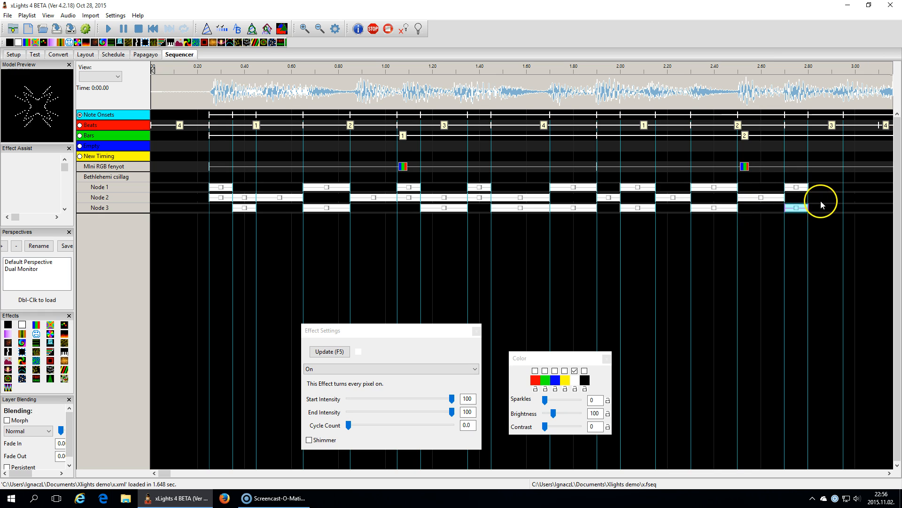
{"action": "left_click", "coordinate": [822, 198]}
{"action": "key", "text": "ctrl+v"}
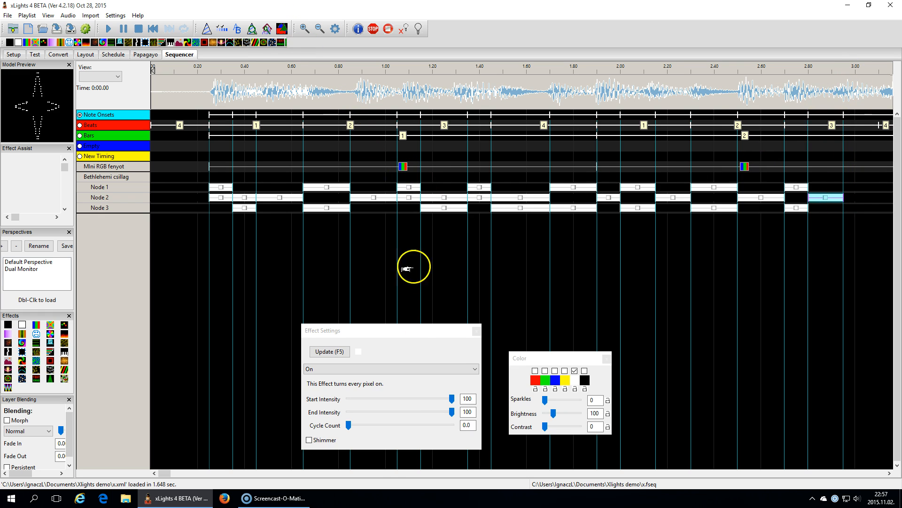
- Paste the white On effect onto all three nodes from 2.95 to 3.30 s and Node 2 from 3.30 to 3.50 s
{"action": "left_click", "coordinate": [890, 473]}
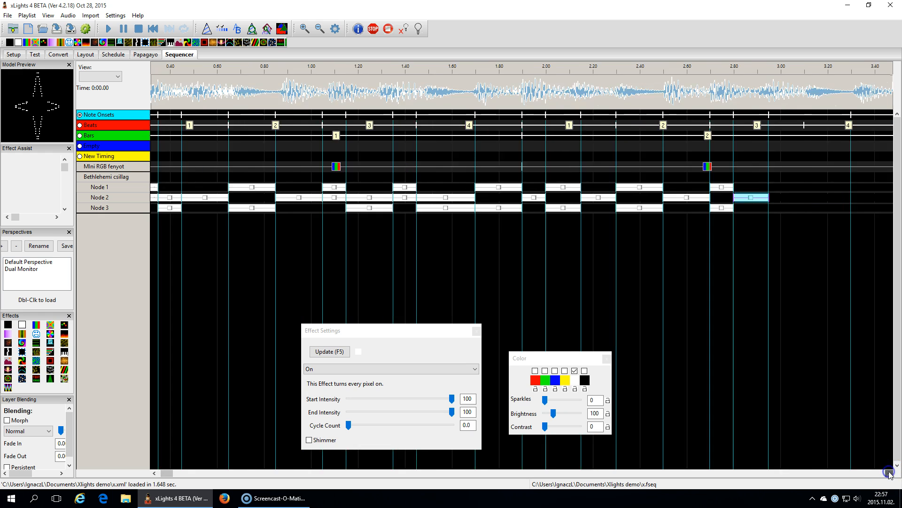
{"action": "left_click", "coordinate": [890, 473]}
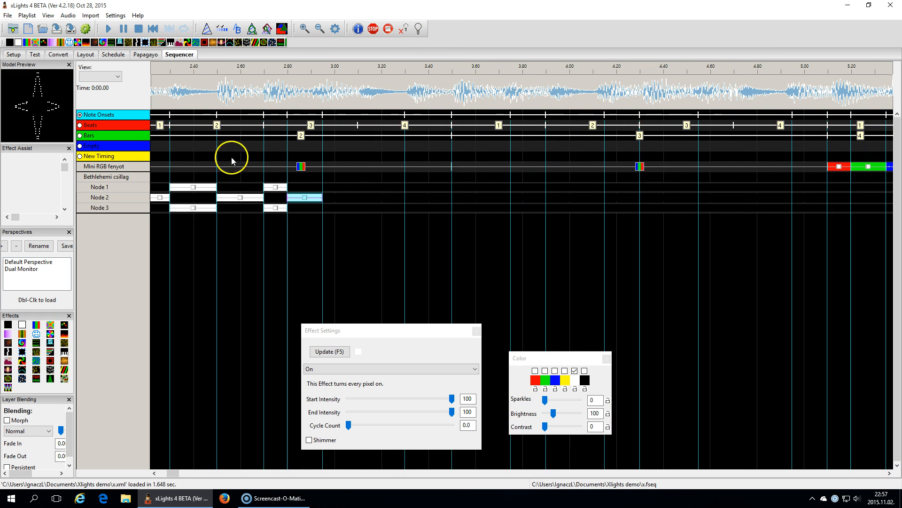
{"action": "left_click", "coordinate": [354, 187]}
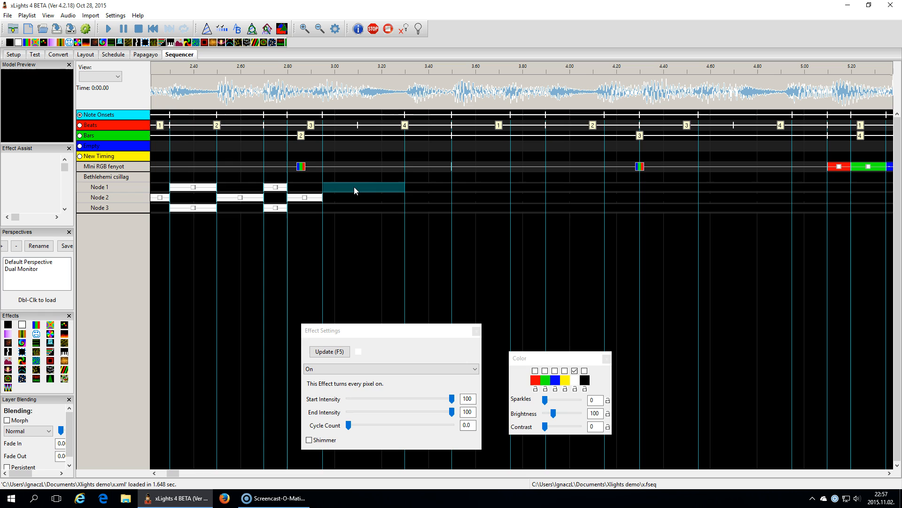
{"action": "left_click", "coordinate": [352, 198]}
{"action": "left_click", "coordinate": [352, 208]}
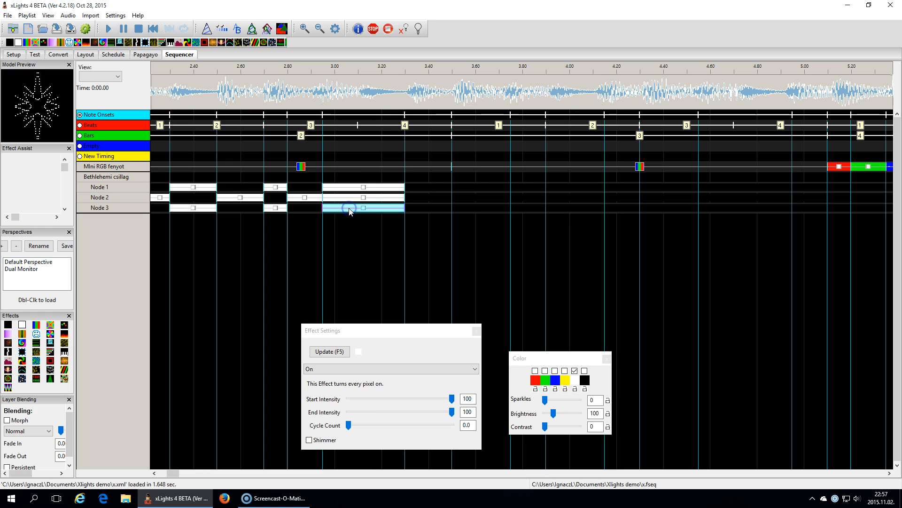
{"action": "left_click", "coordinate": [428, 198]}
- Paste the white On effect onto Nodes 1 and 3 from 3.50 to 3.75 s and Node 2 from 3.75 to 3.90 s
{"action": "left_click", "coordinate": [469, 188]}
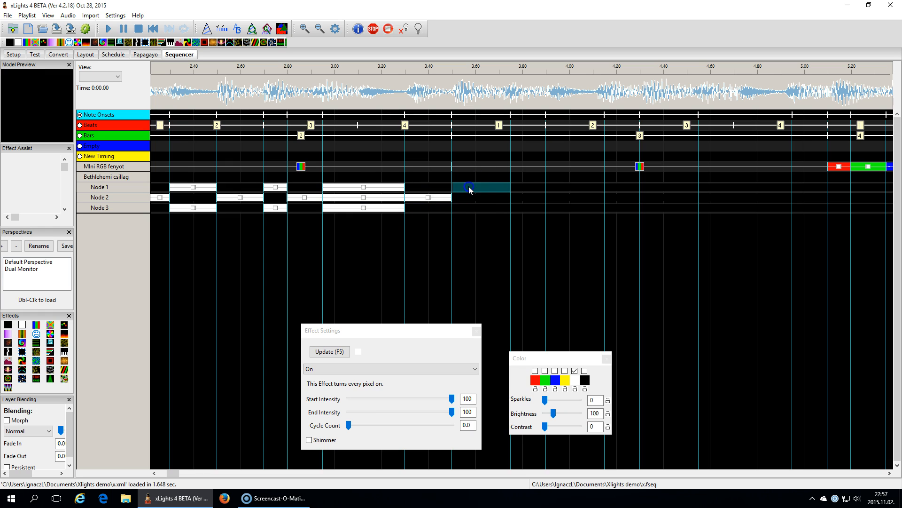
{"action": "left_click", "coordinate": [469, 207]}
{"action": "left_click", "coordinate": [532, 198]}
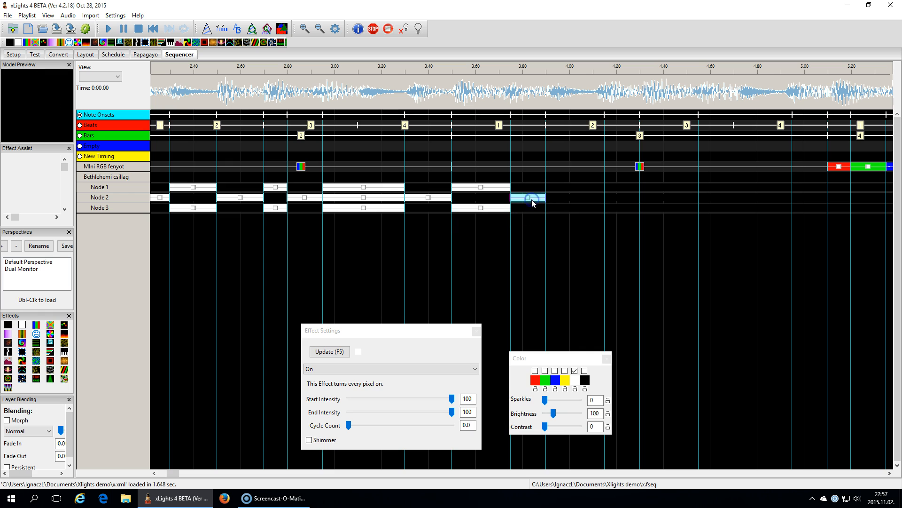
- Paste the white On effect onto Nodes 1 and 3 from 3.90 to 4.15 s and Node 2 from 4.15 to 4.30 s
{"action": "left_click", "coordinate": [563, 188]}
{"action": "left_click", "coordinate": [569, 187]}
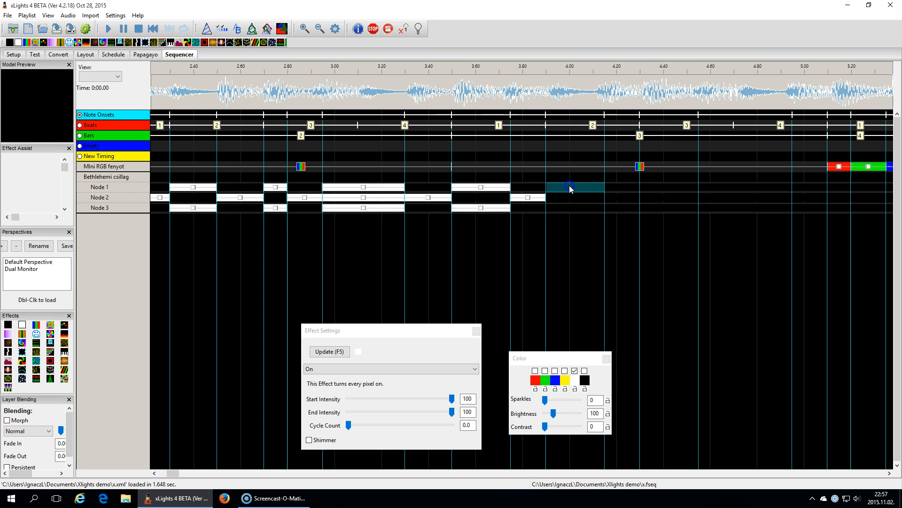
{"action": "left_click", "coordinate": [602, 209]}
{"action": "left_click", "coordinate": [618, 200]}
- Paste the white On effect onto Nodes 1 and 2 from 4.30 to 4.55 s and all three nodes from 4.55 to 4.95 s
{"action": "left_click", "coordinate": [656, 181]}
{"action": "left_click", "coordinate": [655, 186]}
{"action": "key", "text": "ctrl+v"}
{"action": "left_click", "coordinate": [655, 197]}
{"action": "key", "text": "ctrl+v"}
{"action": "left_click", "coordinate": [709, 187]}
{"action": "key", "text": "ctrl+v"}
{"action": "left_click", "coordinate": [712, 198]}
{"action": "key", "text": "ctrl+v"}
{"action": "left_click", "coordinate": [714, 208]}
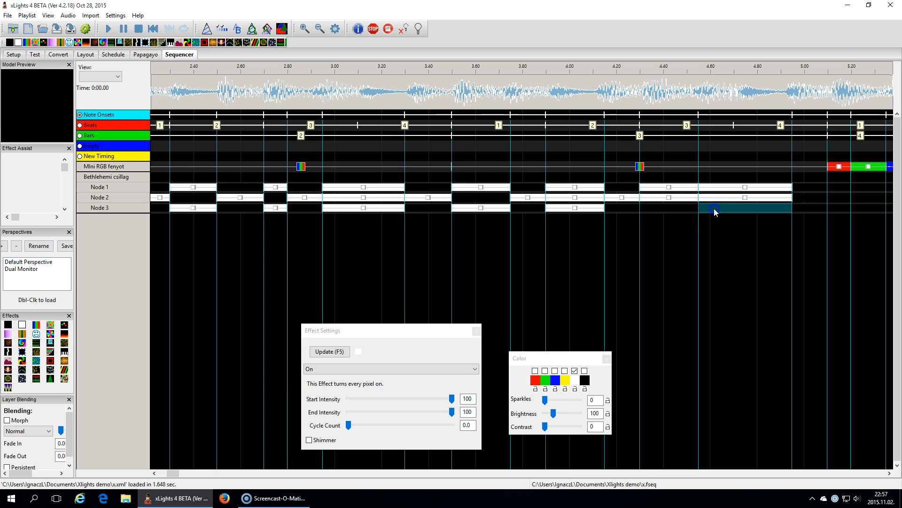
{"action": "key", "text": "ctrl+v"}
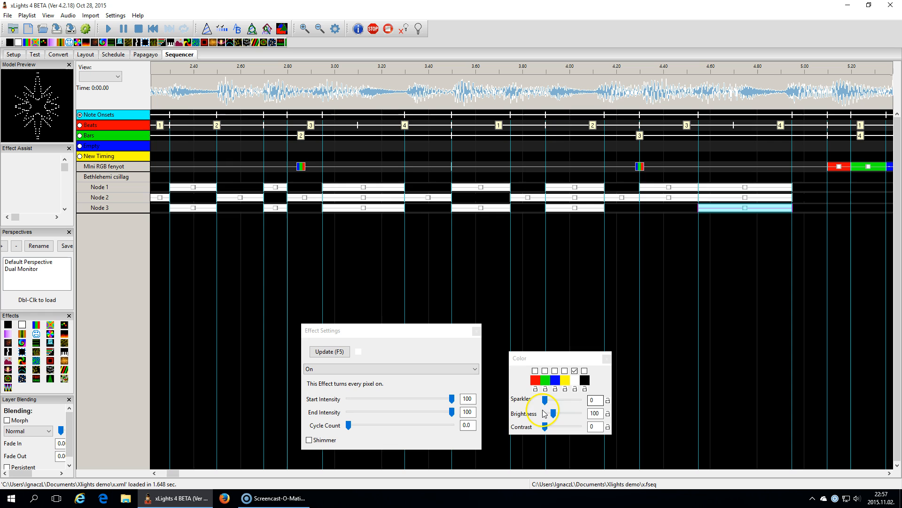
- Select the waveform range from about 0.15 to 5.05 s and play it to check the star's node effects
{"action": "left_click", "coordinate": [320, 29]}
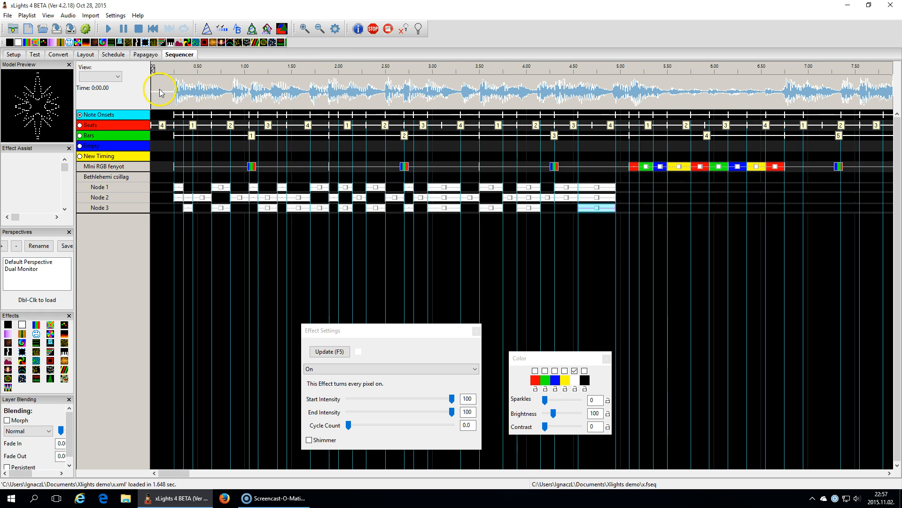
{"action": "left_click_drag", "start_coordinate": [167, 89], "coordinate": [621, 102]}
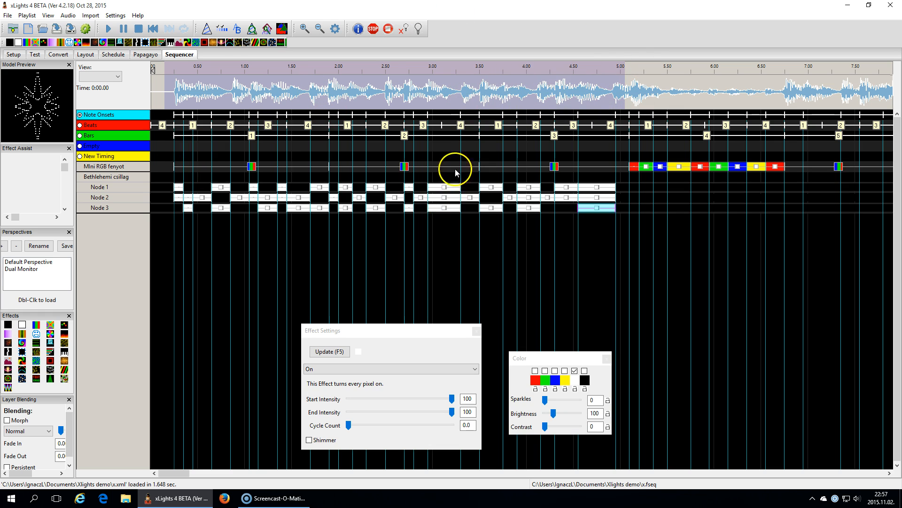
{"action": "left_click", "coordinate": [109, 29]}
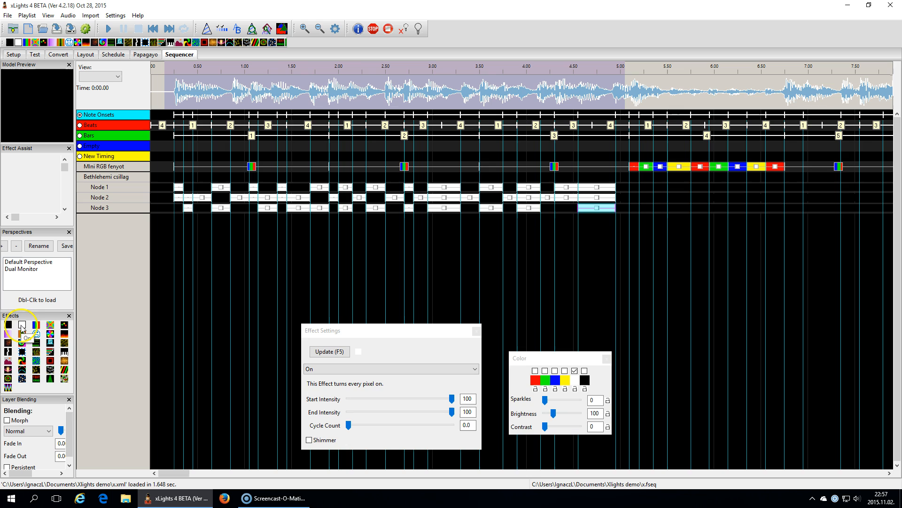
- Place an On effect on Node 3 in the first note interval with Start Intensity 40 and End Intensity 40
{"action": "left_click", "coordinate": [304, 30]}
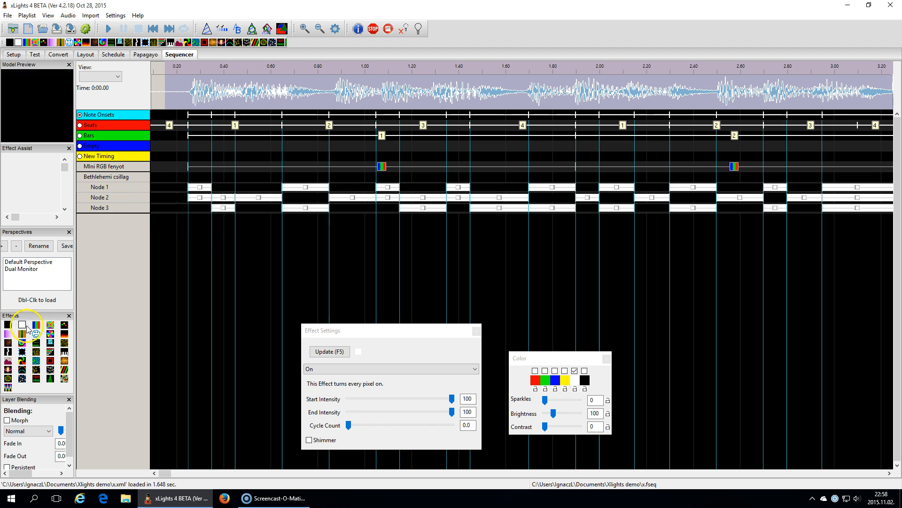
{"action": "left_click", "coordinate": [198, 205]}
{"action": "left_click_drag", "start_coordinate": [196, 204], "coordinate": [196, 204]}
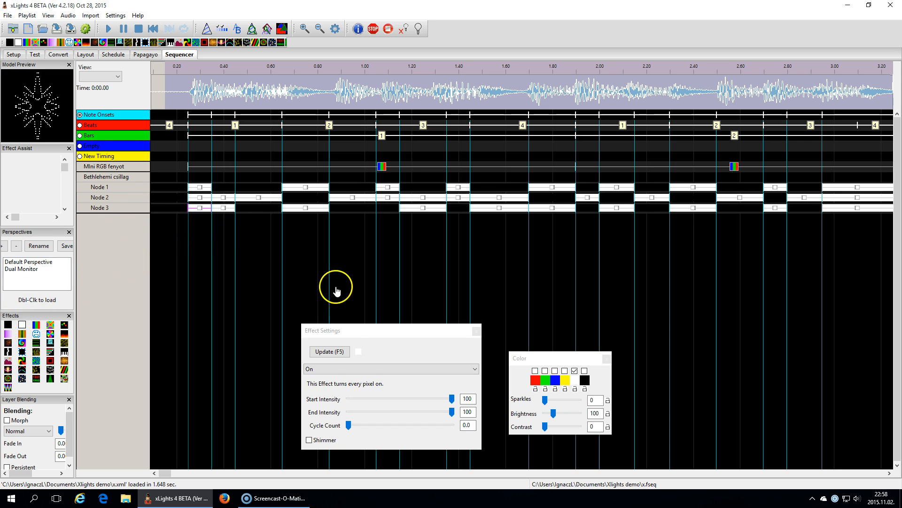
{"action": "left_click_drag", "start_coordinate": [452, 399], "coordinate": [382, 404]}
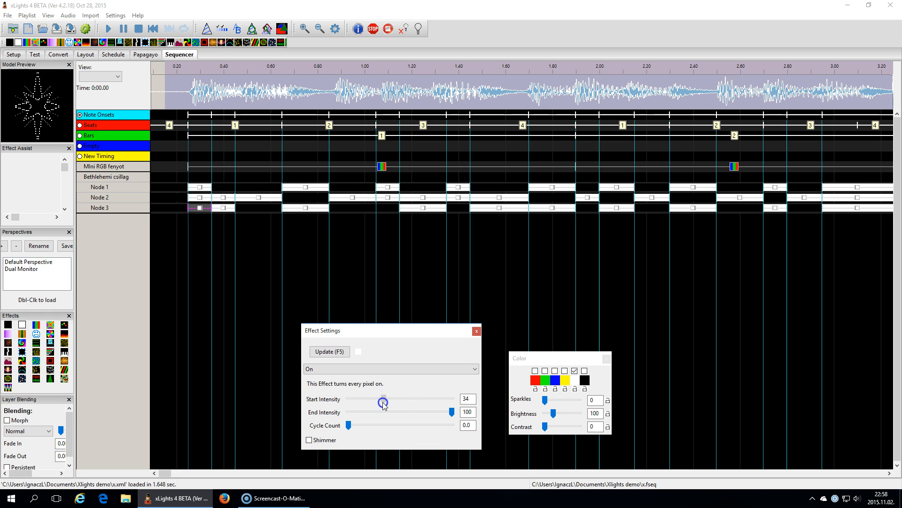
{"action": "left_click_drag", "start_coordinate": [450, 415], "coordinate": [394, 414]}
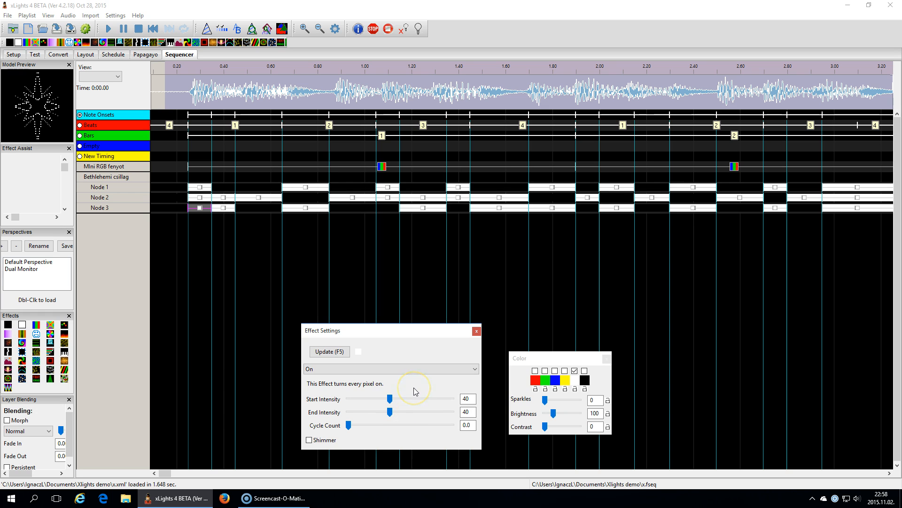
- Copy the dimmed On effect into the empty Node 1, Node 2 and Node 3 cells between 0.35 and 0.85 s
{"action": "right_click", "coordinate": [197, 206]}
{"action": "left_click", "coordinate": [203, 212]}
{"action": "left_click", "coordinate": [218, 186]}
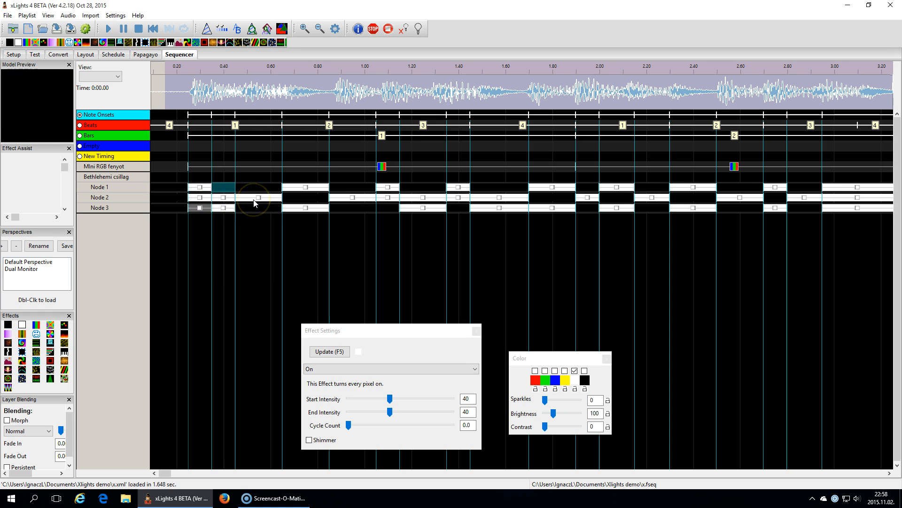
{"action": "key", "text": "ctrl+v"}
{"action": "left_click", "coordinate": [258, 188]}
{"action": "key", "text": "ctrl+v"}
{"action": "left_click", "coordinate": [259, 209]}
{"action": "key", "text": "ctrl+v"}
{"action": "left_click", "coordinate": [306, 197]}
{"action": "key", "text": "ctrl+v"}
- Paste the dimmed On effect into the empty Node 1 and Node 3 cells between 0.85 and 1.35 s
{"action": "left_click", "coordinate": [352, 186]}
{"action": "key", "text": "ctrl+v"}
{"action": "left_click", "coordinate": [361, 208]}
{"action": "key", "text": "ctrl+v"}
{"action": "left_click", "coordinate": [388, 209]}
{"action": "key", "text": "ctrl+v"}
{"action": "left_click", "coordinate": [423, 187]}
{"action": "key", "text": "ctrl+v"}
- Paste the dimmed On effect onto Node 3 from 1.35 to 1.45 s, Node 1 until 1.70 s, and Node 2 until 1.90 s
{"action": "left_click", "coordinate": [458, 207]}
{"action": "key", "text": "ctrl+v"}
{"action": "left_click", "coordinate": [499, 186]}
{"action": "key", "text": "ctrl+v"}
{"action": "left_click", "coordinate": [544, 200]}
{"action": "key", "text": "ctrl+v"}
- Paste the dimmed On effect onto Nodes 1 and 3 from 1.90 to 2.00 s and 2.15 to 2.30 s, and Node 2 between them
{"action": "left_click", "coordinate": [587, 207]}
{"action": "key", "text": "ctrl+v"}
{"action": "left_click", "coordinate": [588, 186]}
{"action": "key", "text": "ctrl+v"}
{"action": "left_click", "coordinate": [634, 197]}
{"action": "key", "text": "ctrl+v"}
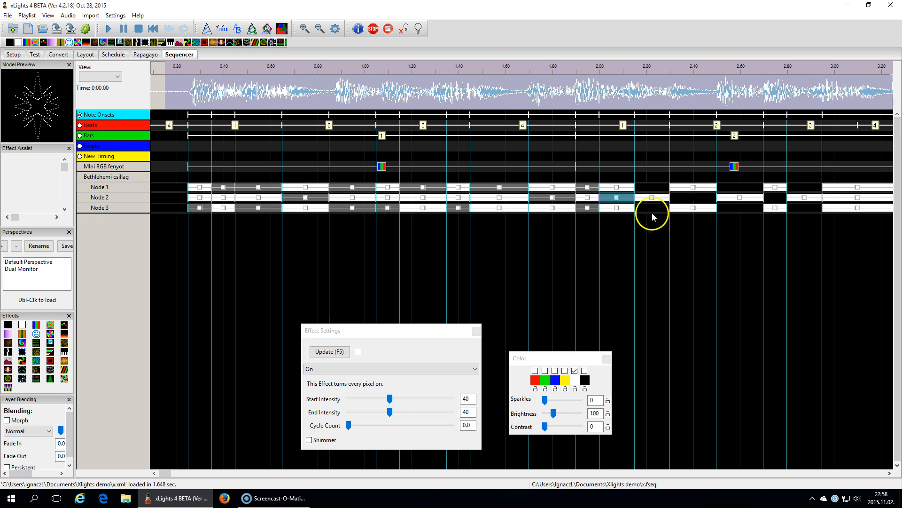
{"action": "left_click", "coordinate": [653, 210]}
{"action": "key", "text": "ctrl+v"}
{"action": "left_click", "coordinate": [652, 188]}
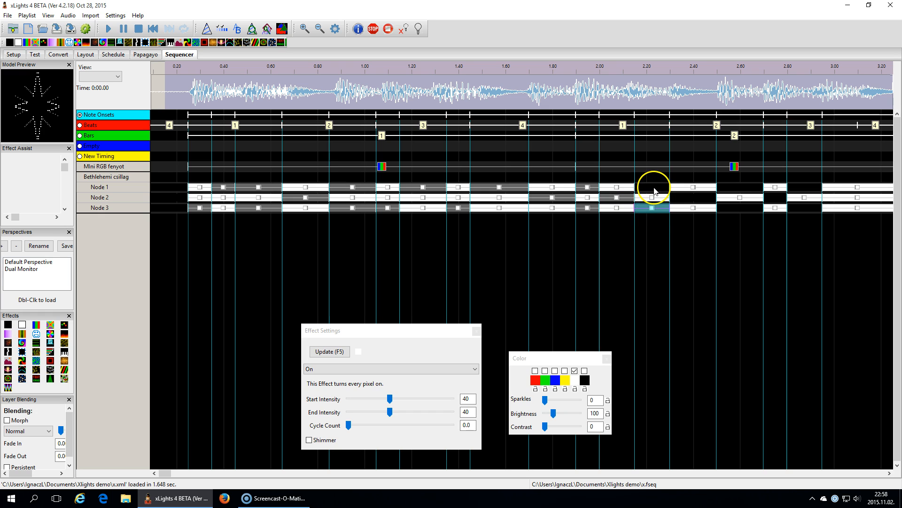
{"action": "key", "text": "ctrl+v"}
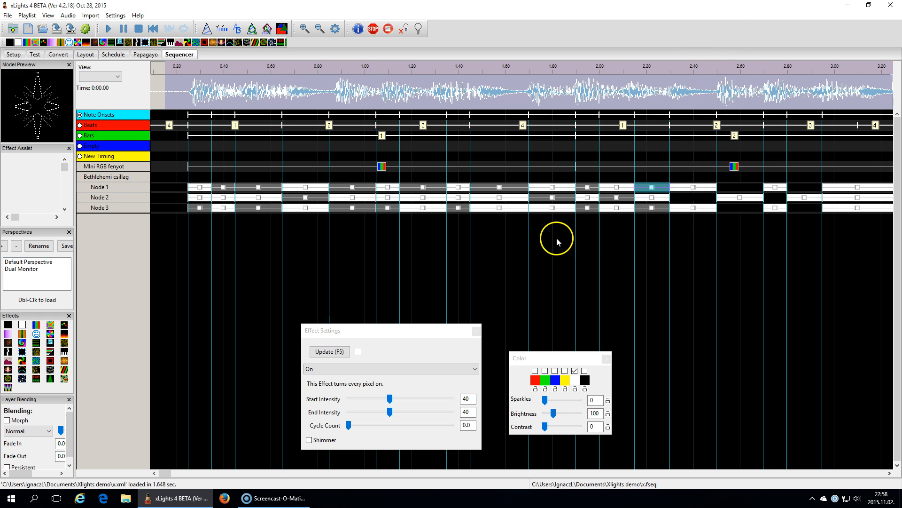
- Bring the House Preview into view, play the selected section to check the star on the house, and move the preview away
{"action": "left_click", "coordinate": [319, 29]}
{"action": "left_click_drag", "start_coordinate": [901, 101], "coordinate": [446, 122]}
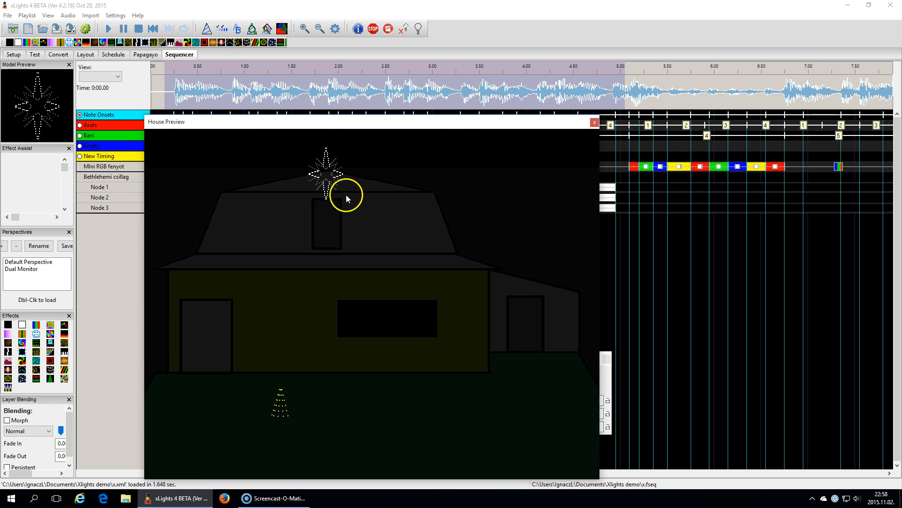
{"action": "left_click", "coordinate": [108, 29]}
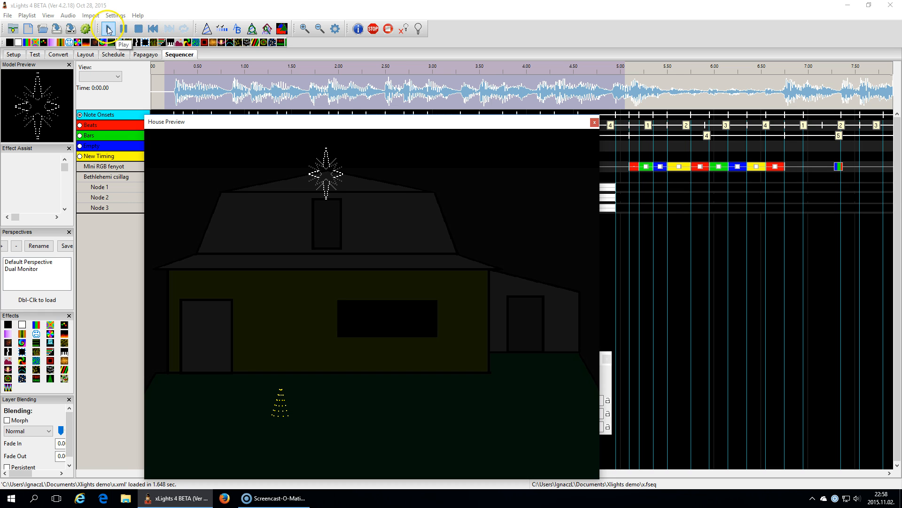
{"action": "left_click", "coordinate": [139, 29]}
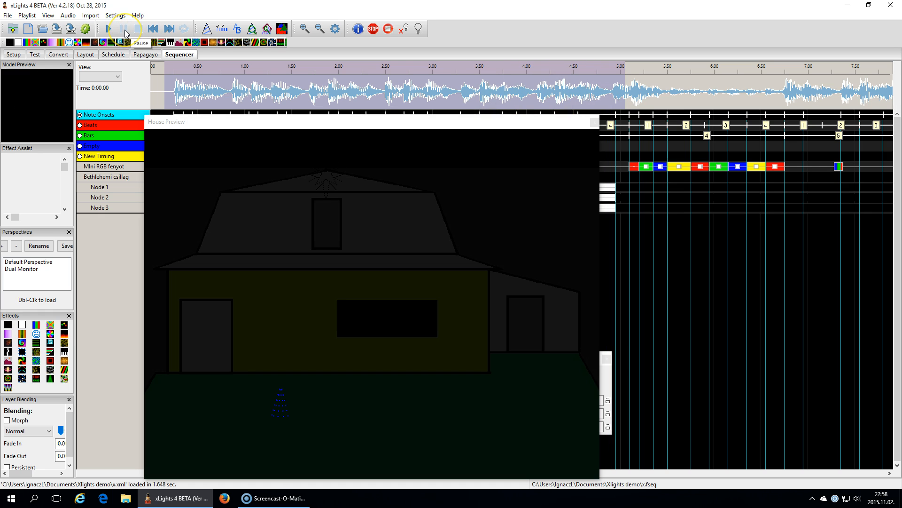
{"action": "left_click_drag", "start_coordinate": [202, 121], "coordinate": [901, 127]}
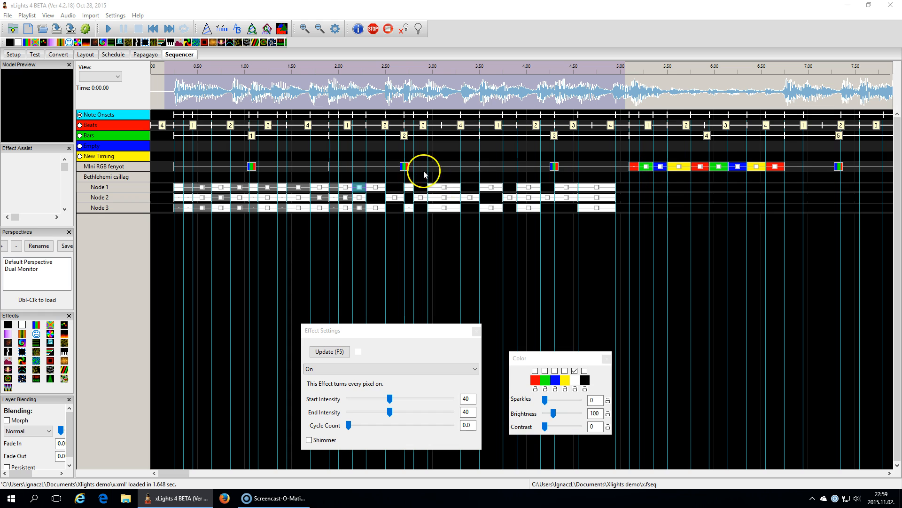